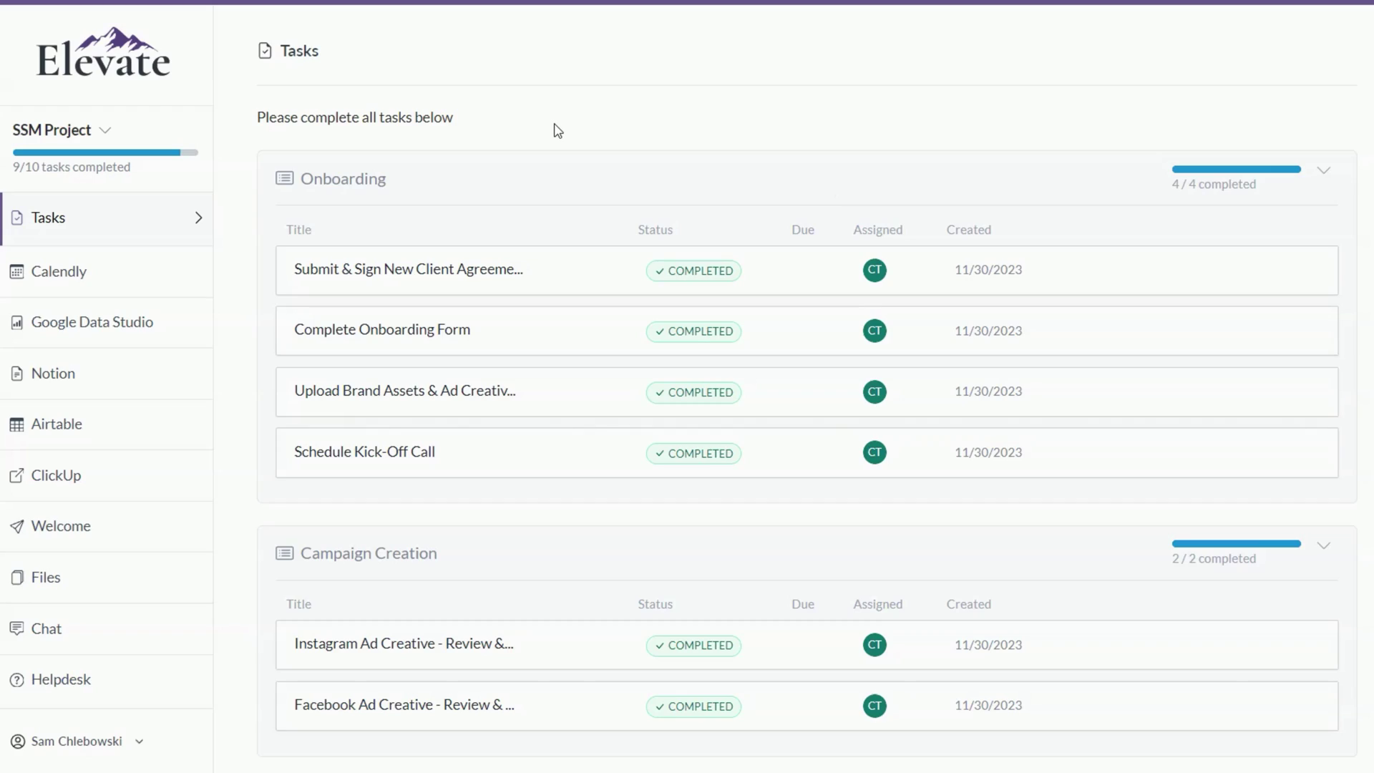
Step: Preview the Calendly, Google Data Studio, Notion, Airtable and ClickUp pages in the portal sidebar
left_click(66, 279)
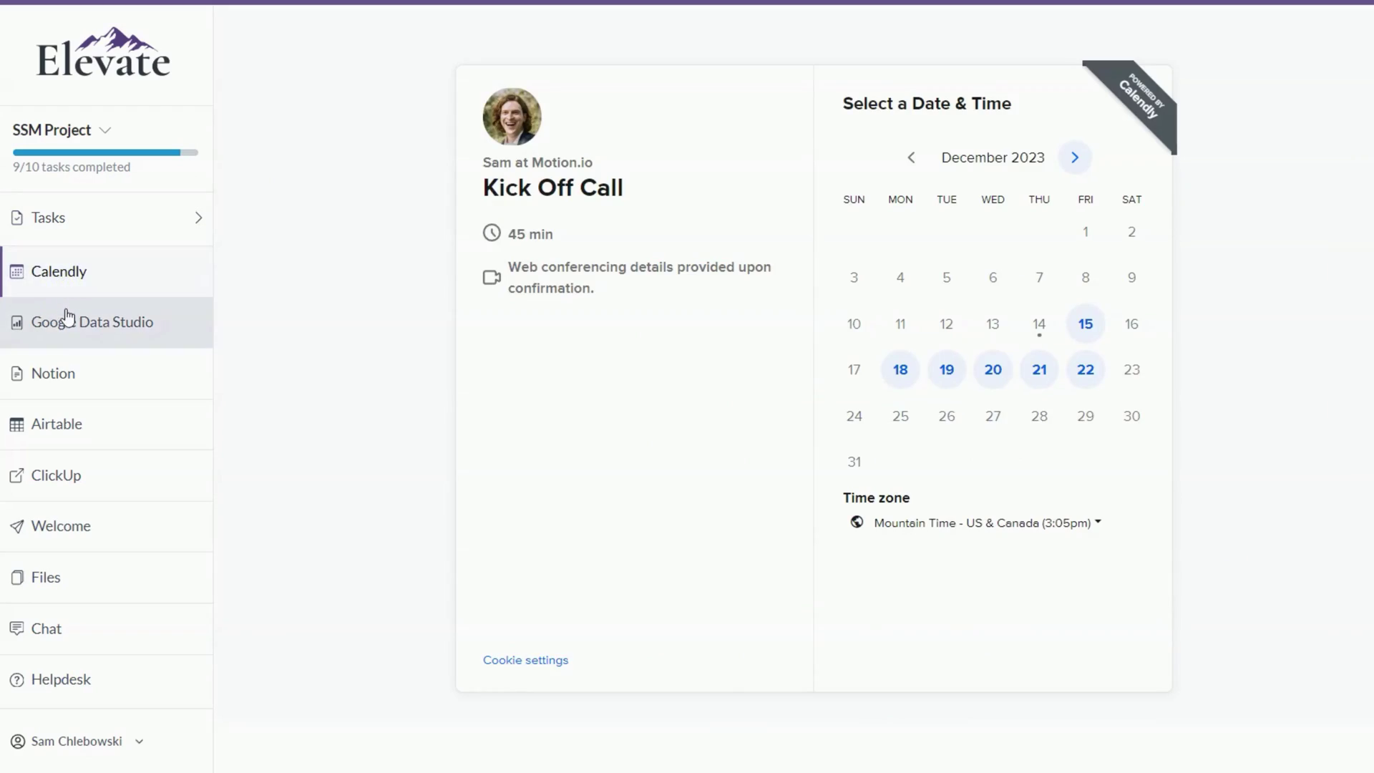
left_click(68, 323)
left_click(63, 373)
left_click(64, 422)
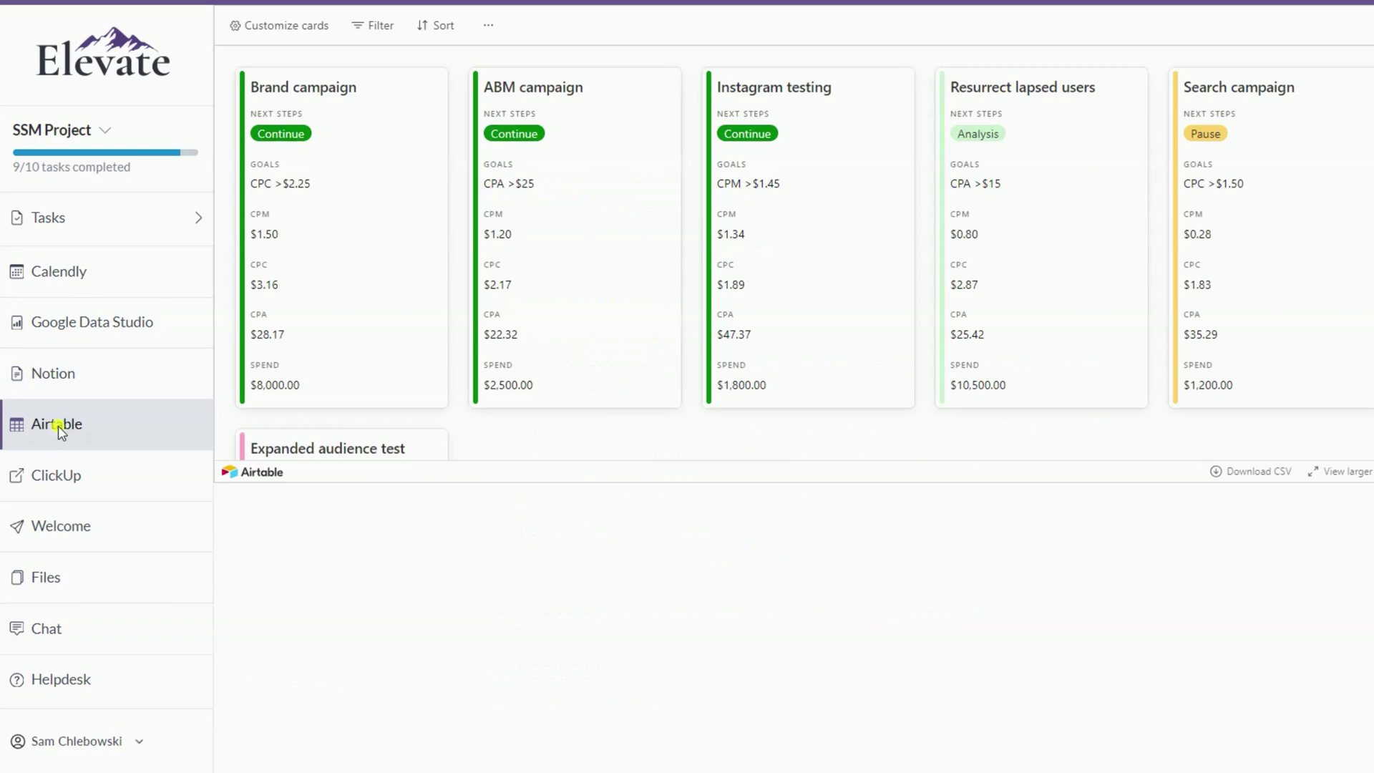
left_click(65, 476)
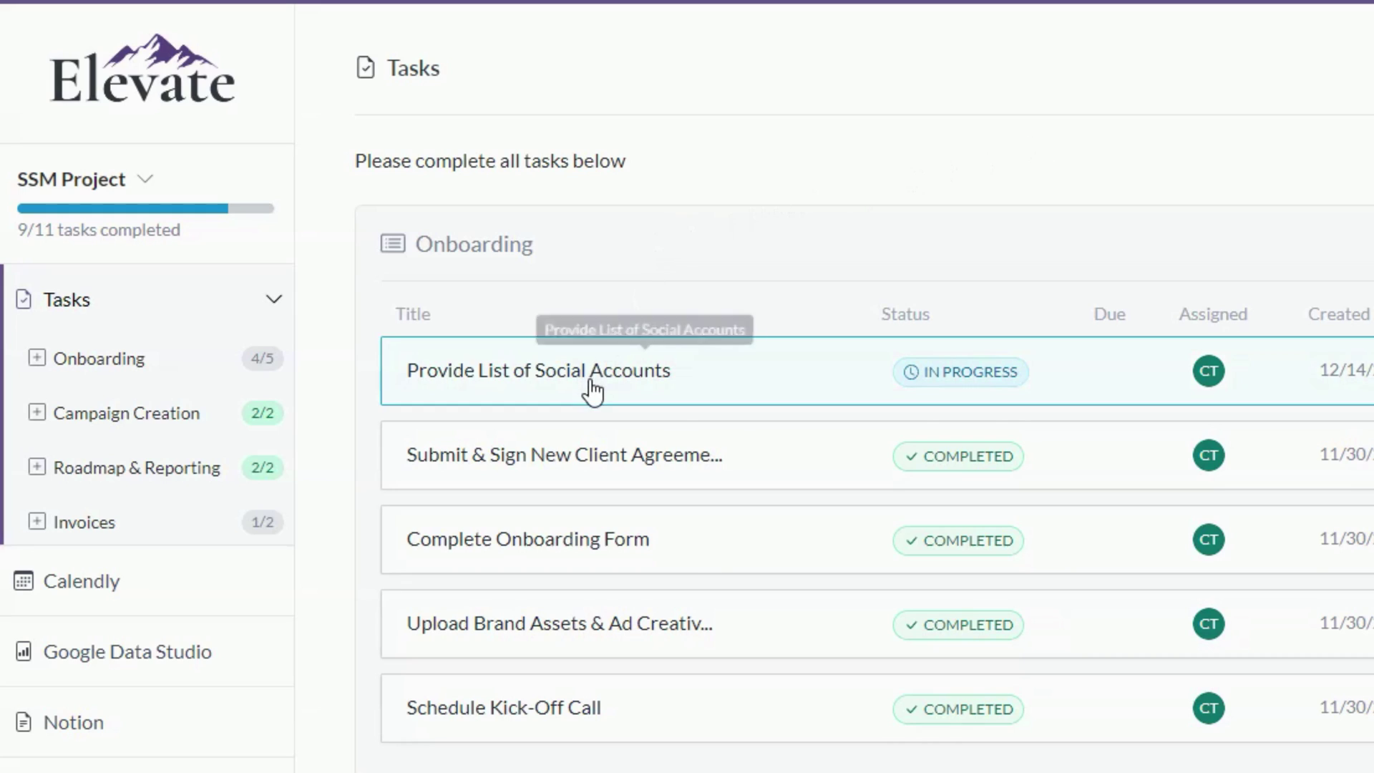
Step: Open Provide List of Social Accounts and enter facebook.com as the Facebook Page URL
left_click(591, 369)
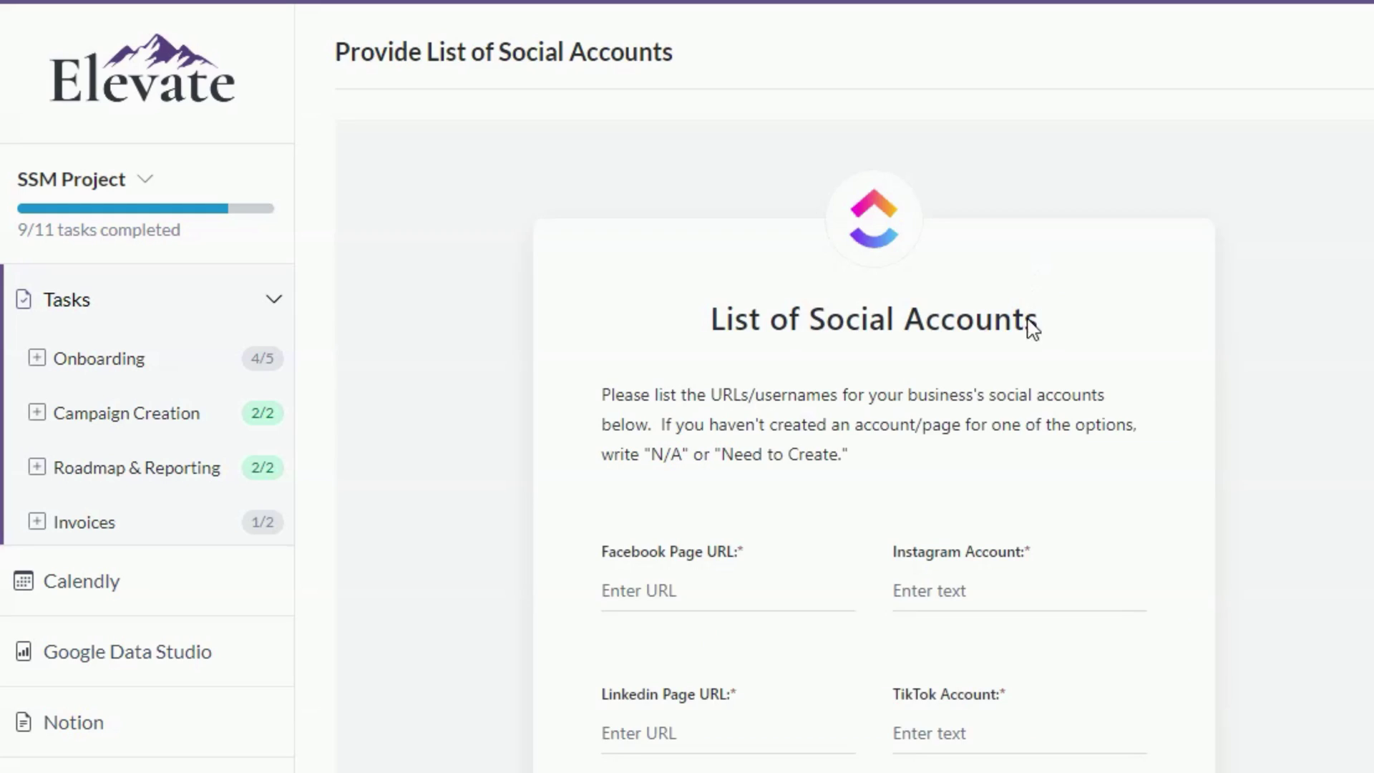
left_click(732, 589)
type("facebook")
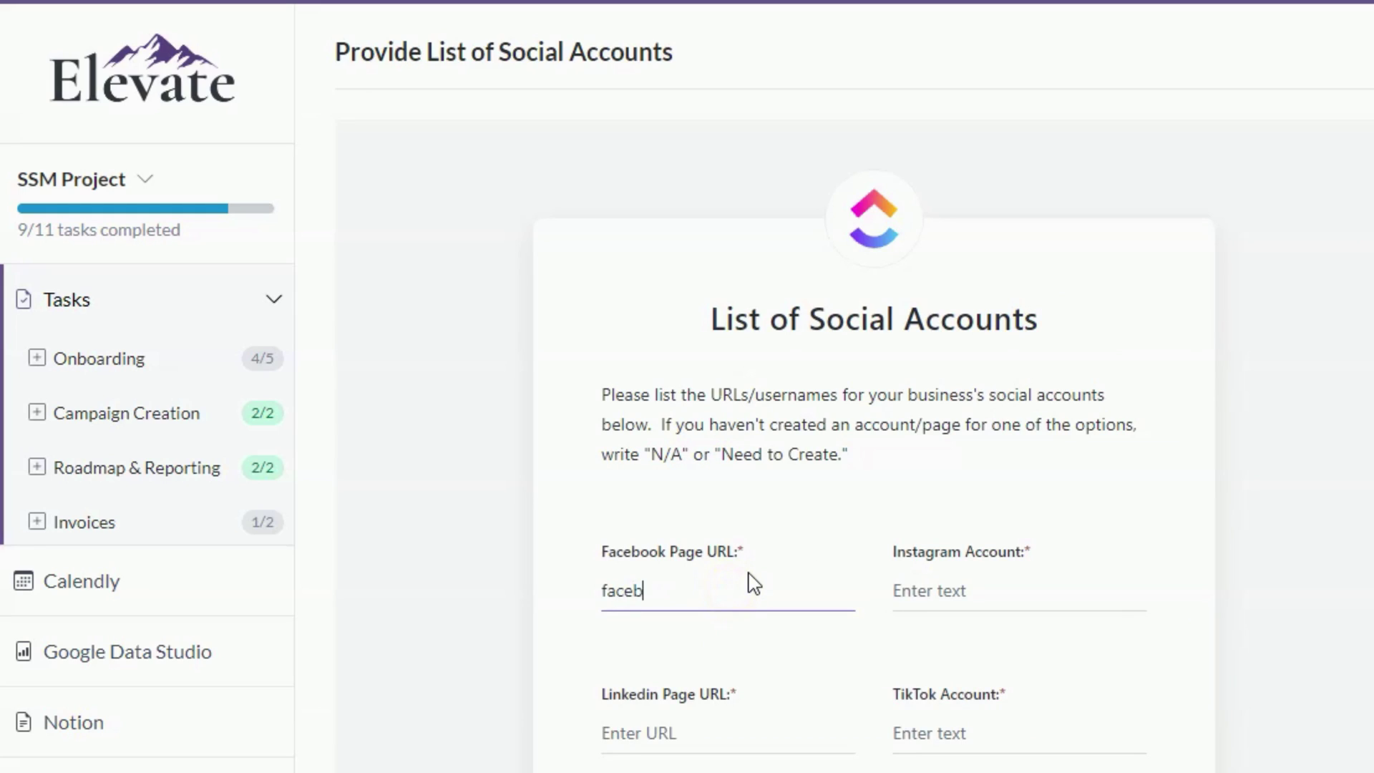
type(".com")
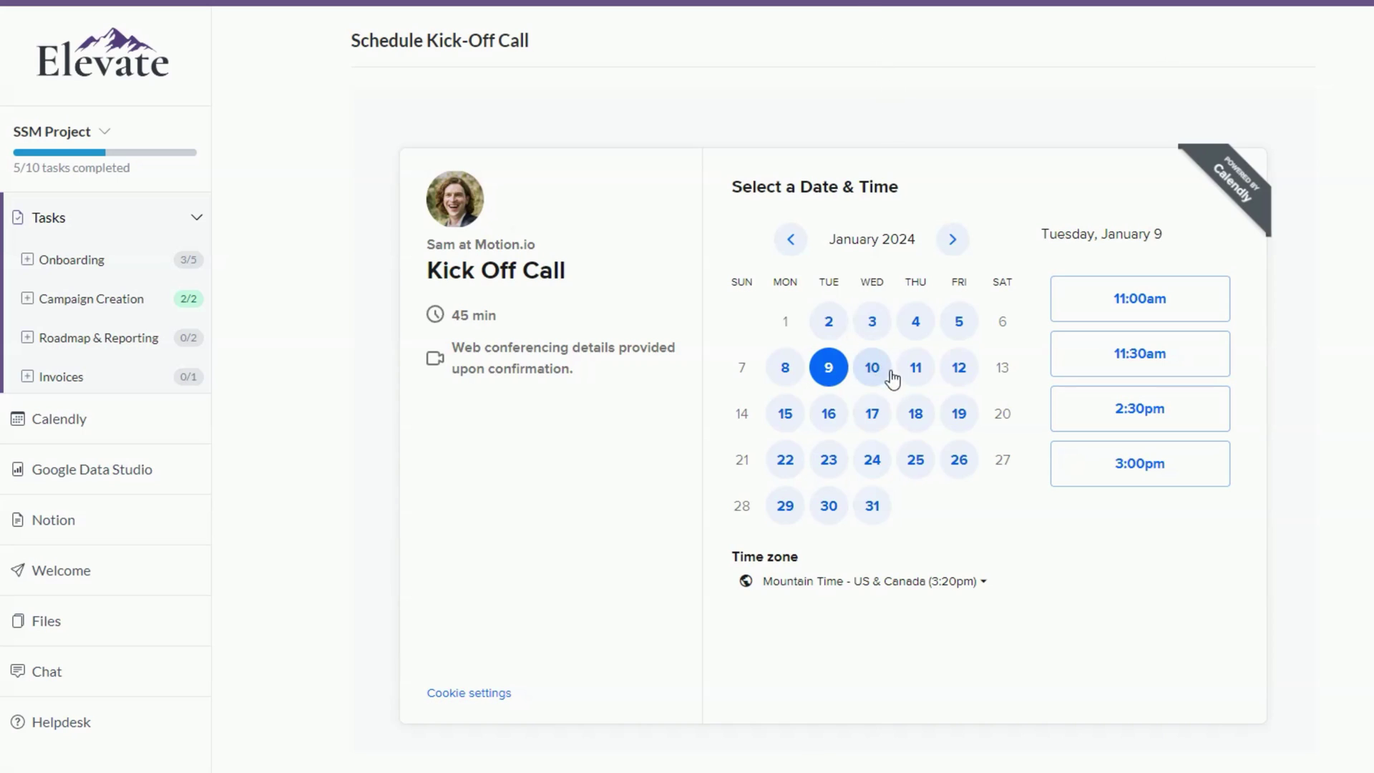
Step: Book the kick-off call for January 11 at 9:30am and begin the booking details
left_click(911, 371)
left_click(1104, 362)
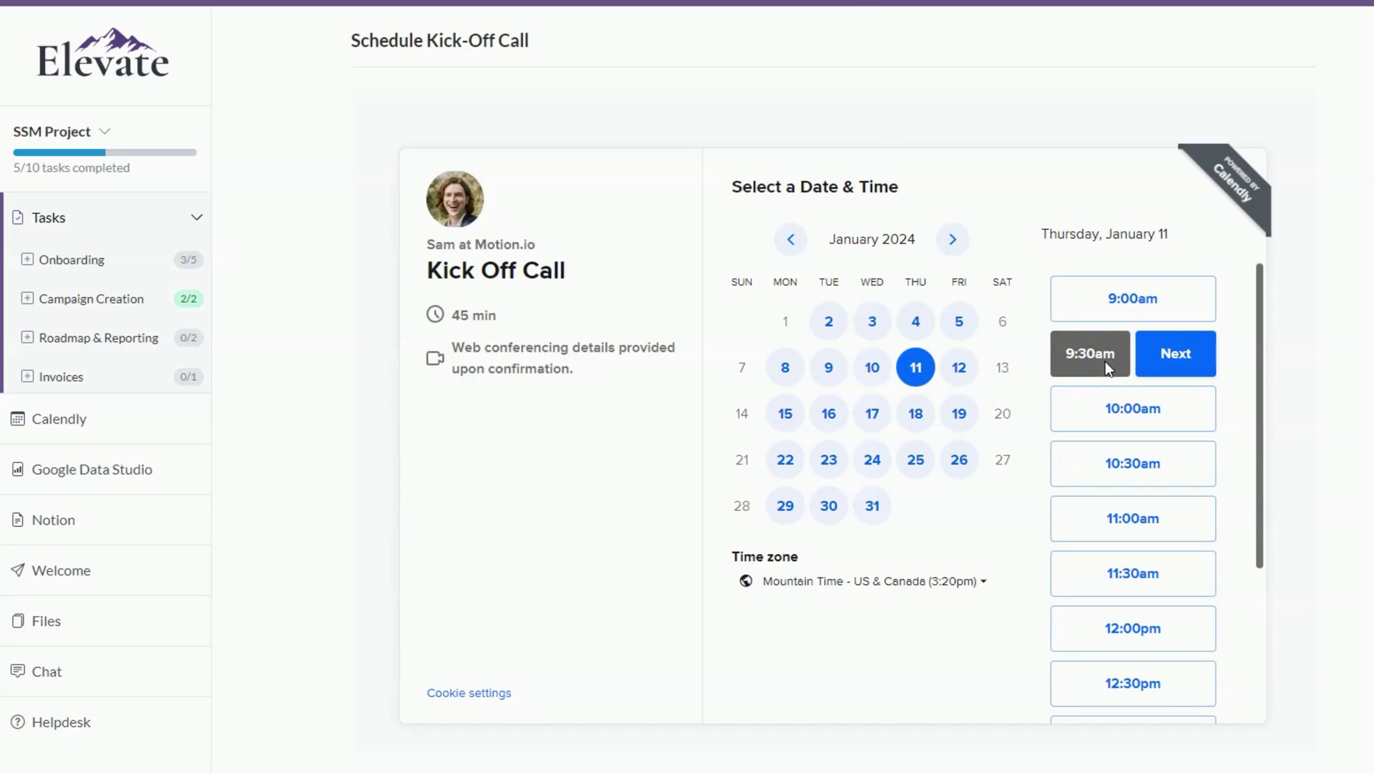
left_click(1175, 354)
left_click(803, 238)
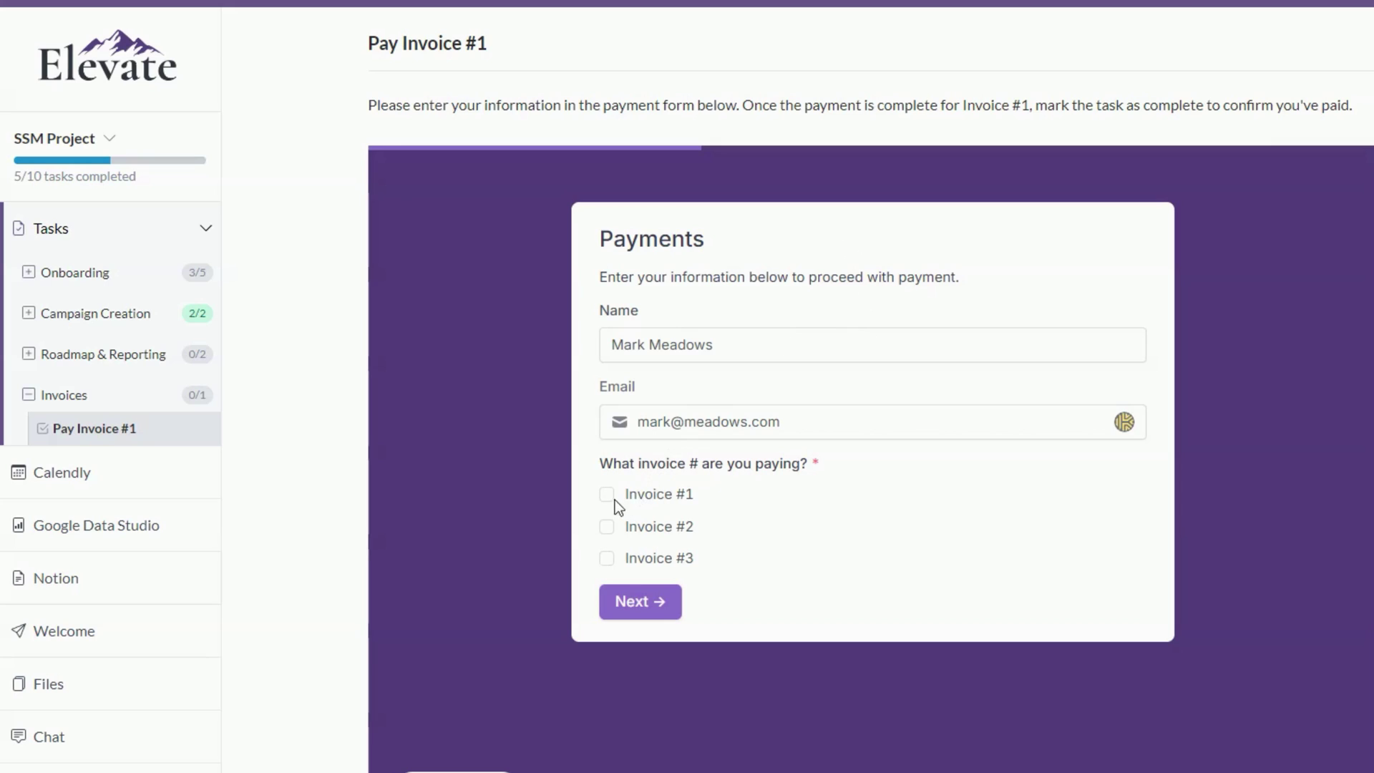
Step: Select Invoice #1 for payment and start entering the card details
left_click(607, 495)
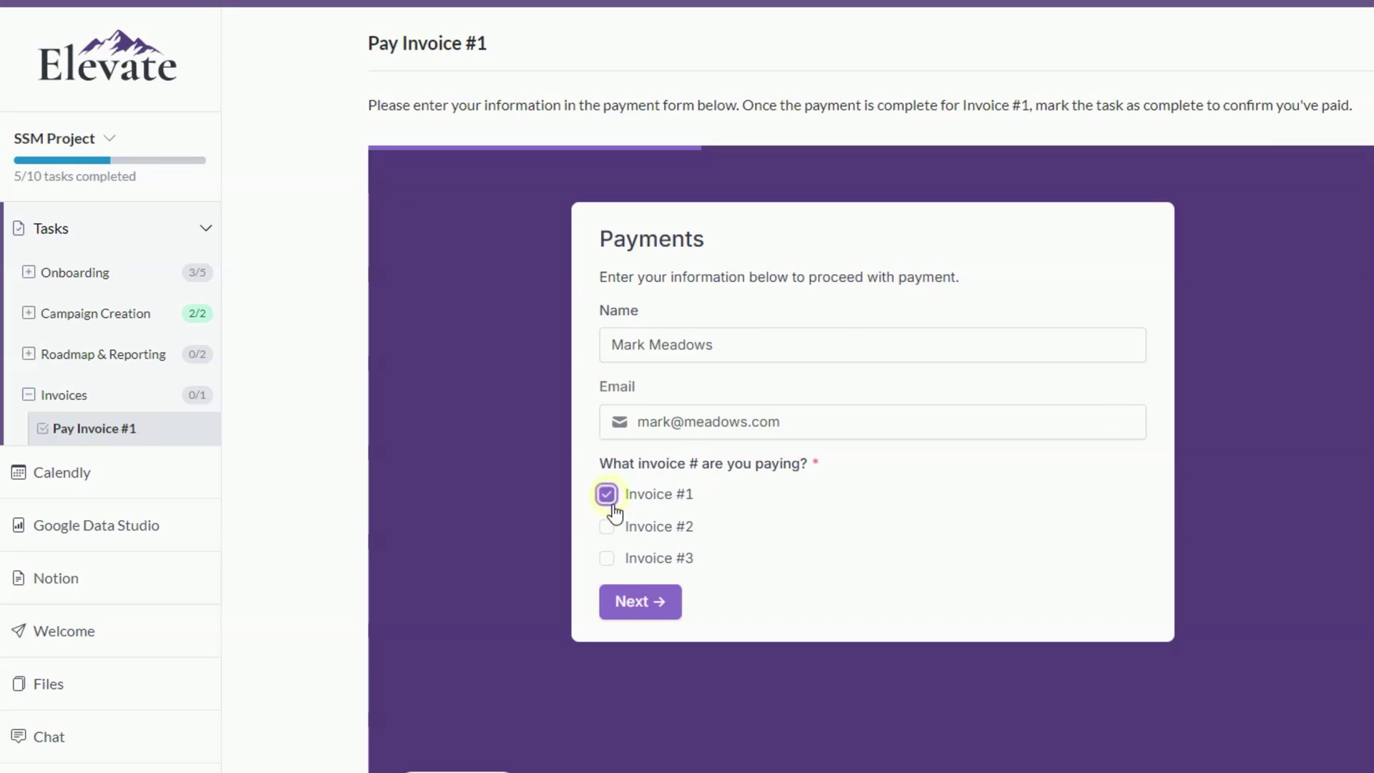
left_click(639, 601)
left_click(690, 341)
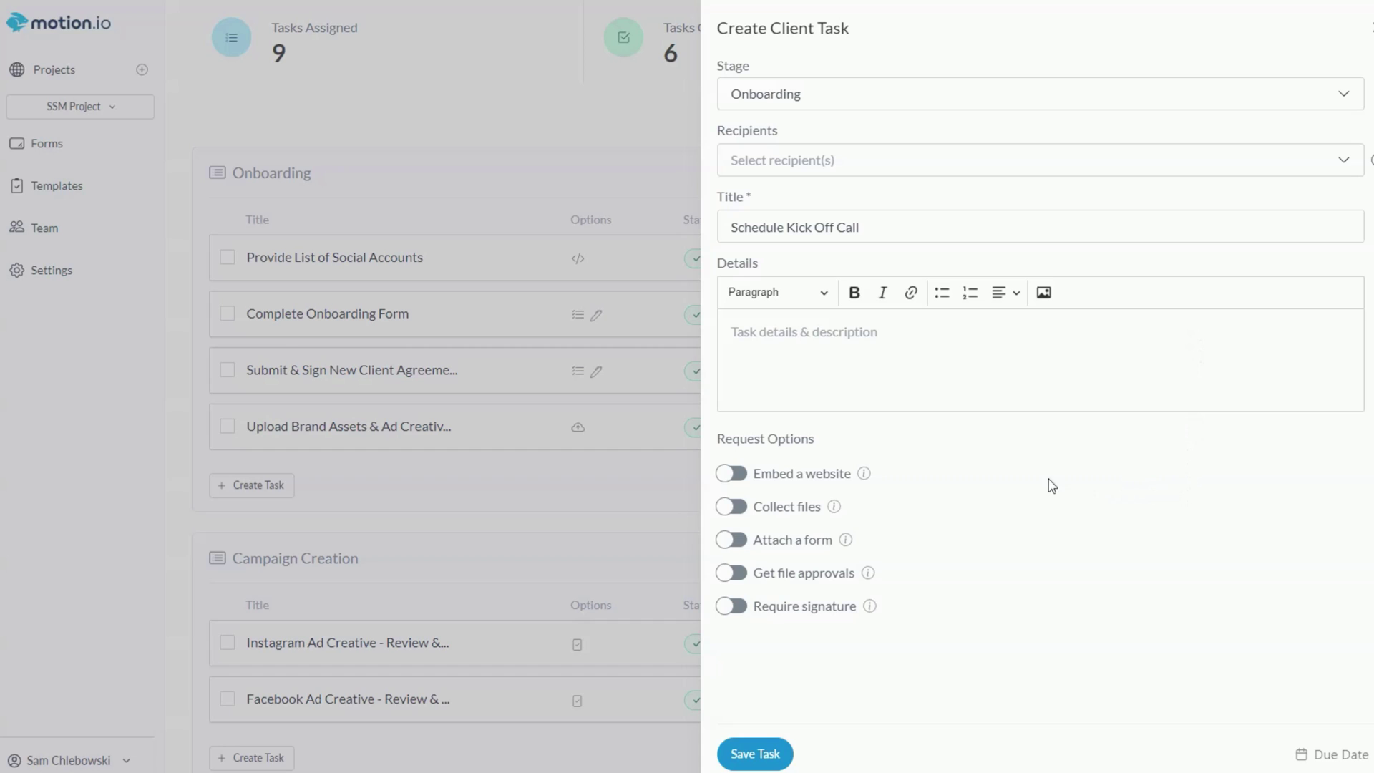
Step: Embed the Calendly booking link in the Schedule Kick Off Call task and save it
left_click(721, 474)
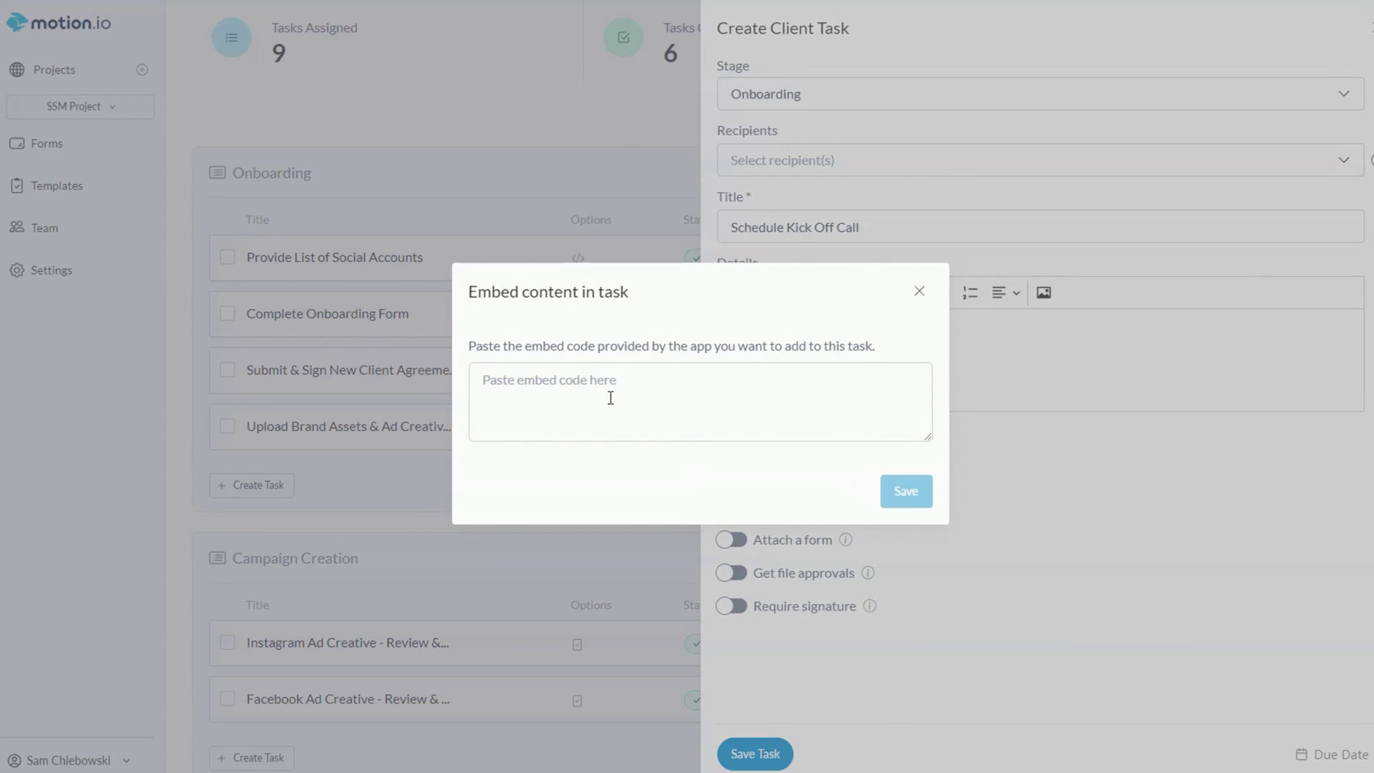
left_click(610, 386)
type("https://calendly.com/sam-chlebowski/kickoff")
left_click(907, 492)
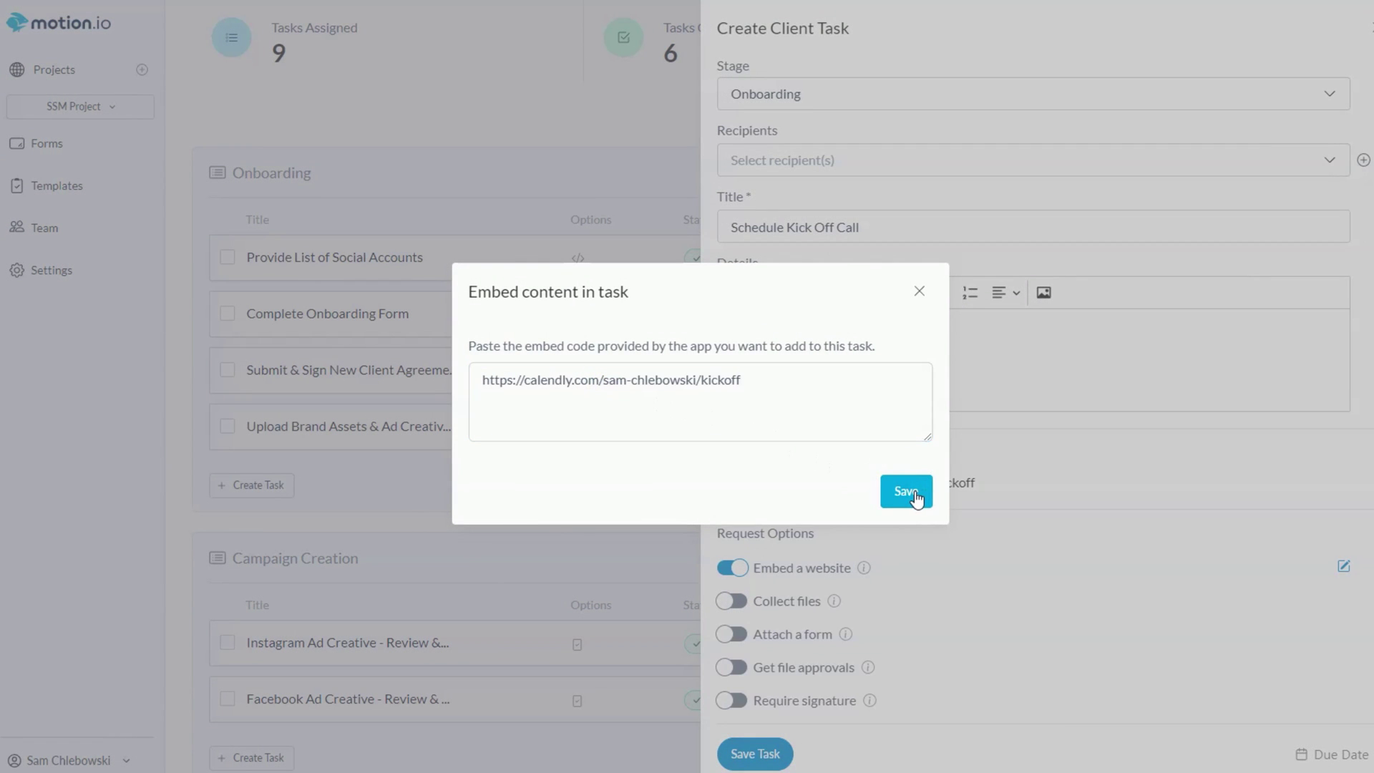
left_click(749, 755)
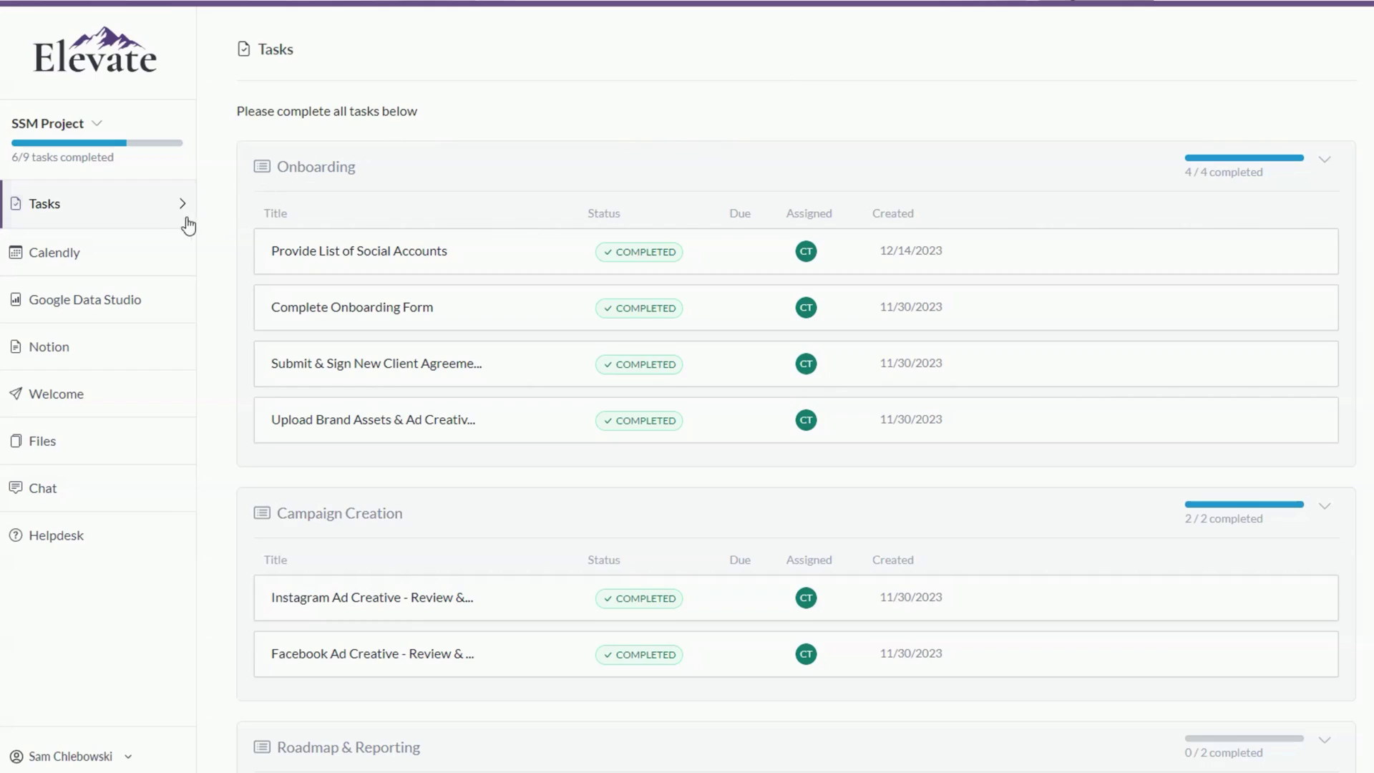
Step: View the Google Data Studio page, then the Reporting social media metrics dashboard
left_click(98, 300)
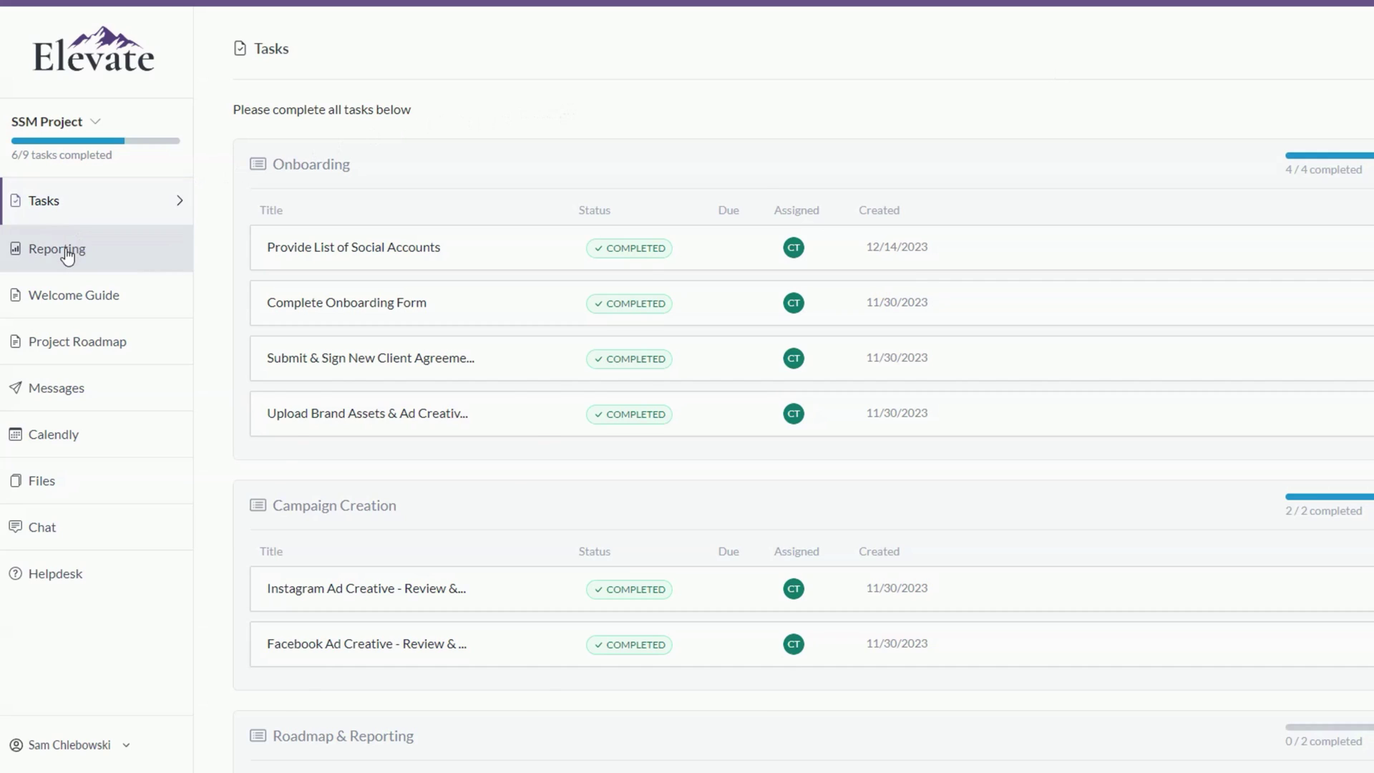
left_click(57, 249)
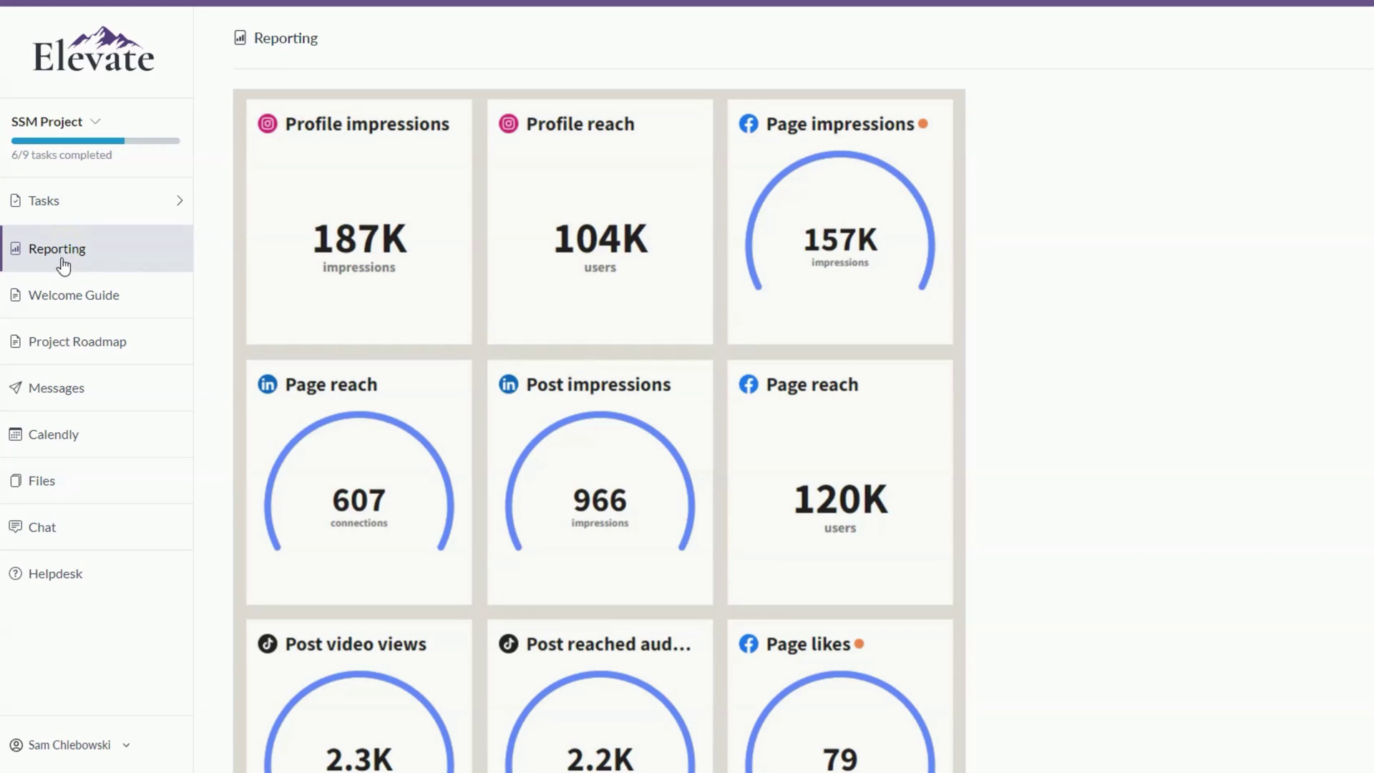
Step: View the Welcome Guide and Project Roadmap pages in the client portal
left_click(52, 300)
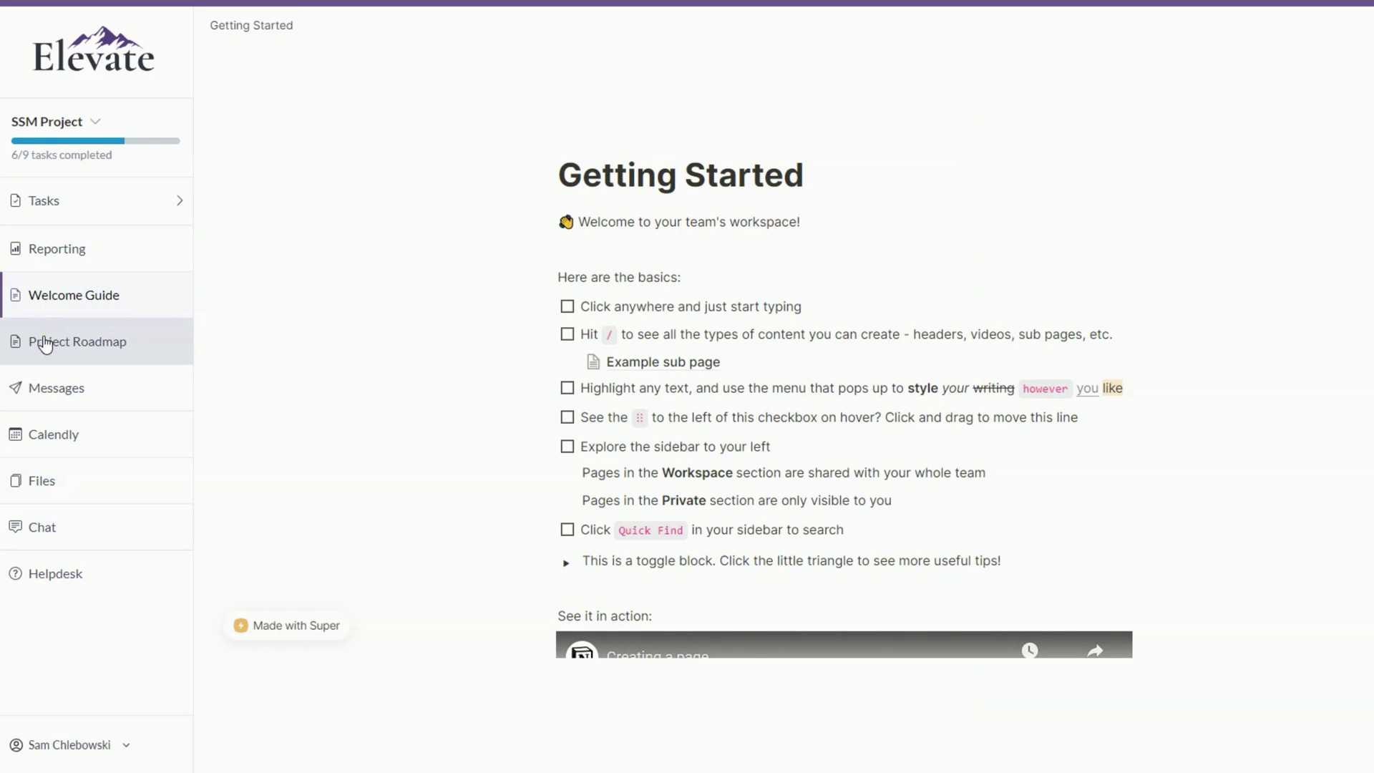
left_click(45, 342)
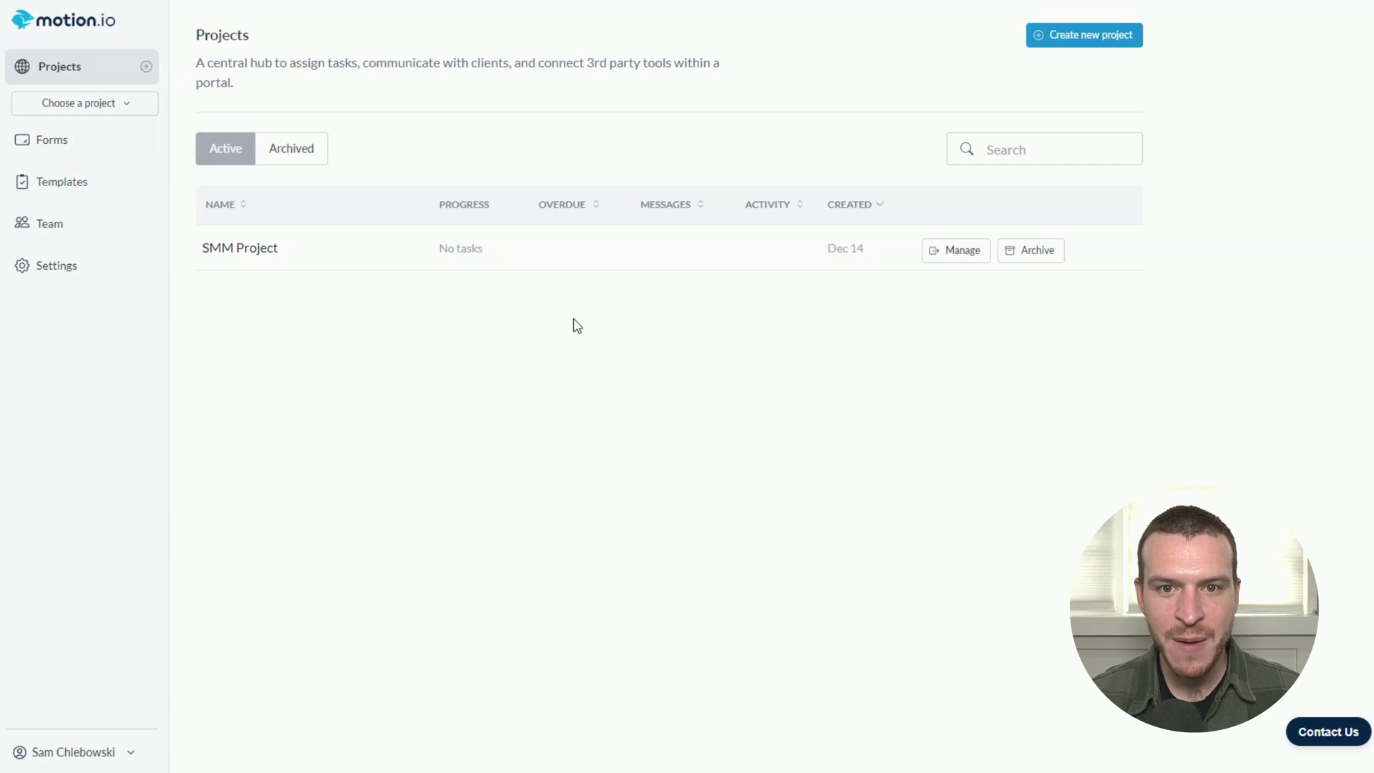
Step: Open the SMM Project from the Projects list
left_click(257, 250)
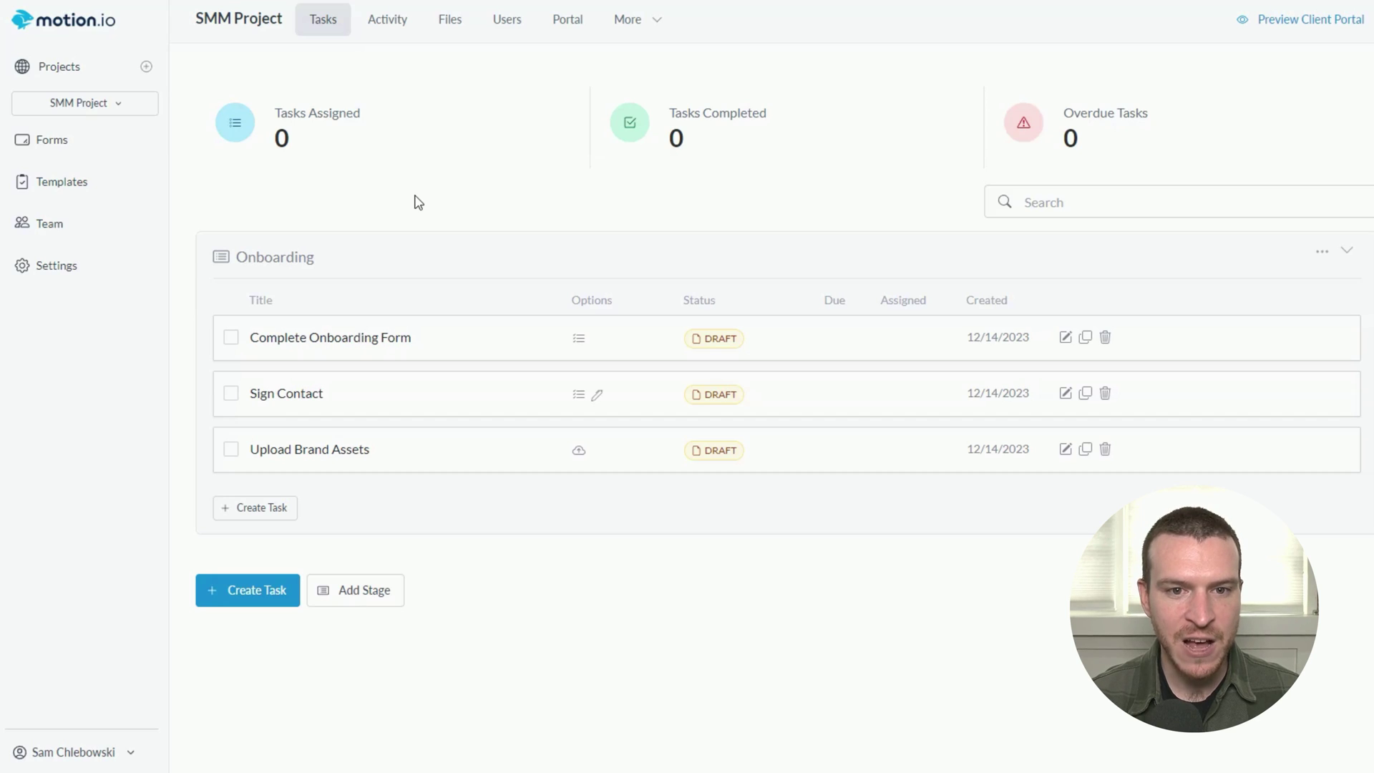
Step: From the SMM Project's client portal page settings, add a new portal page
left_click(576, 20)
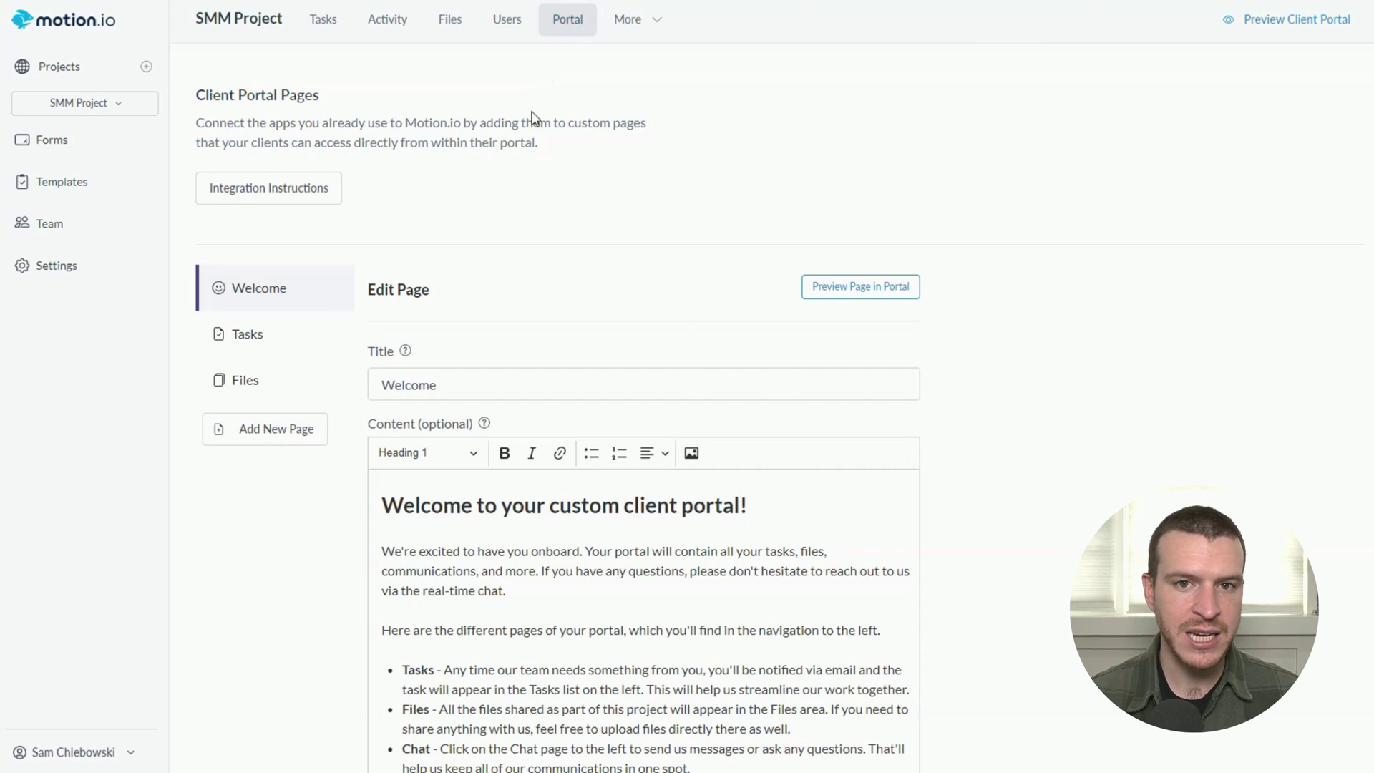
scroll(644, 386, "down", 5)
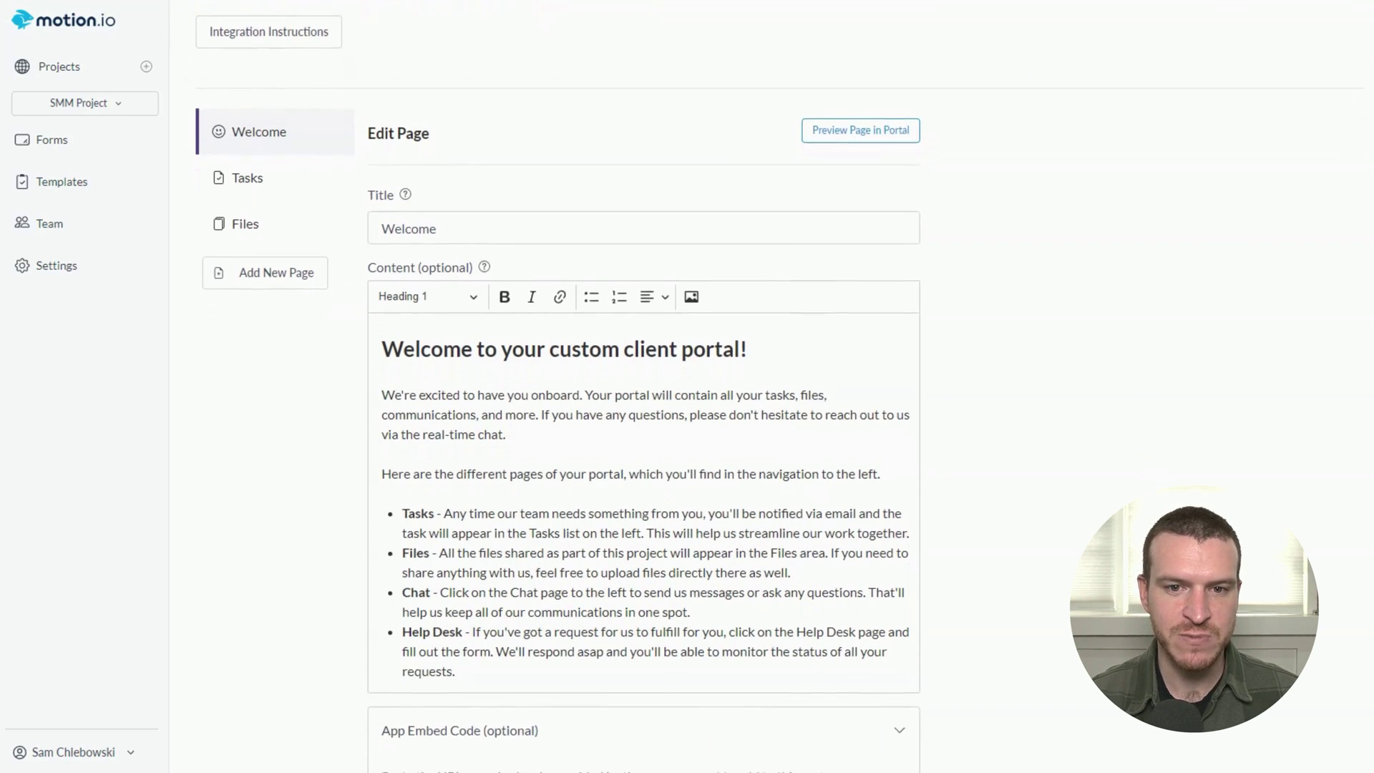
scroll(644, 386, "down", 2)
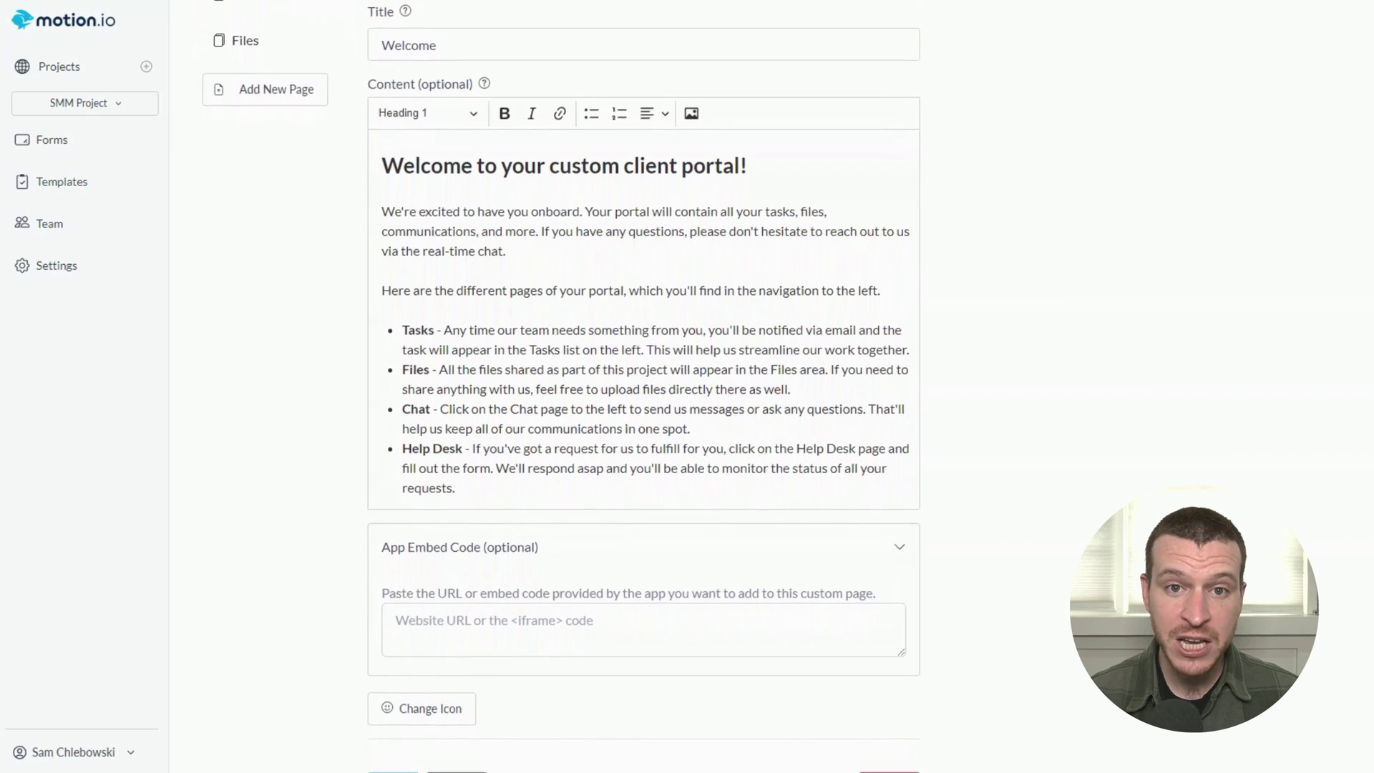
scroll(644, 386, "up", 3)
scroll(644, 386, "up", 2)
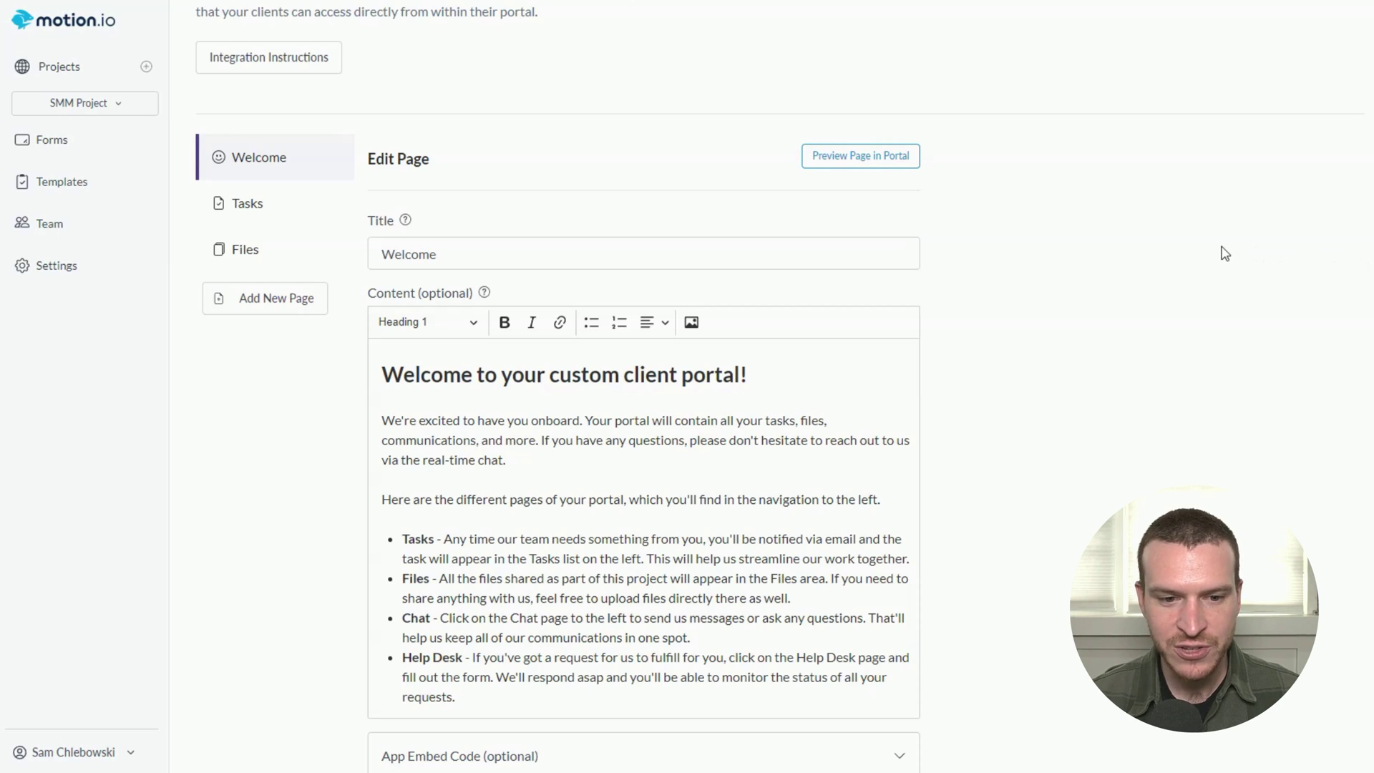
left_click(276, 302)
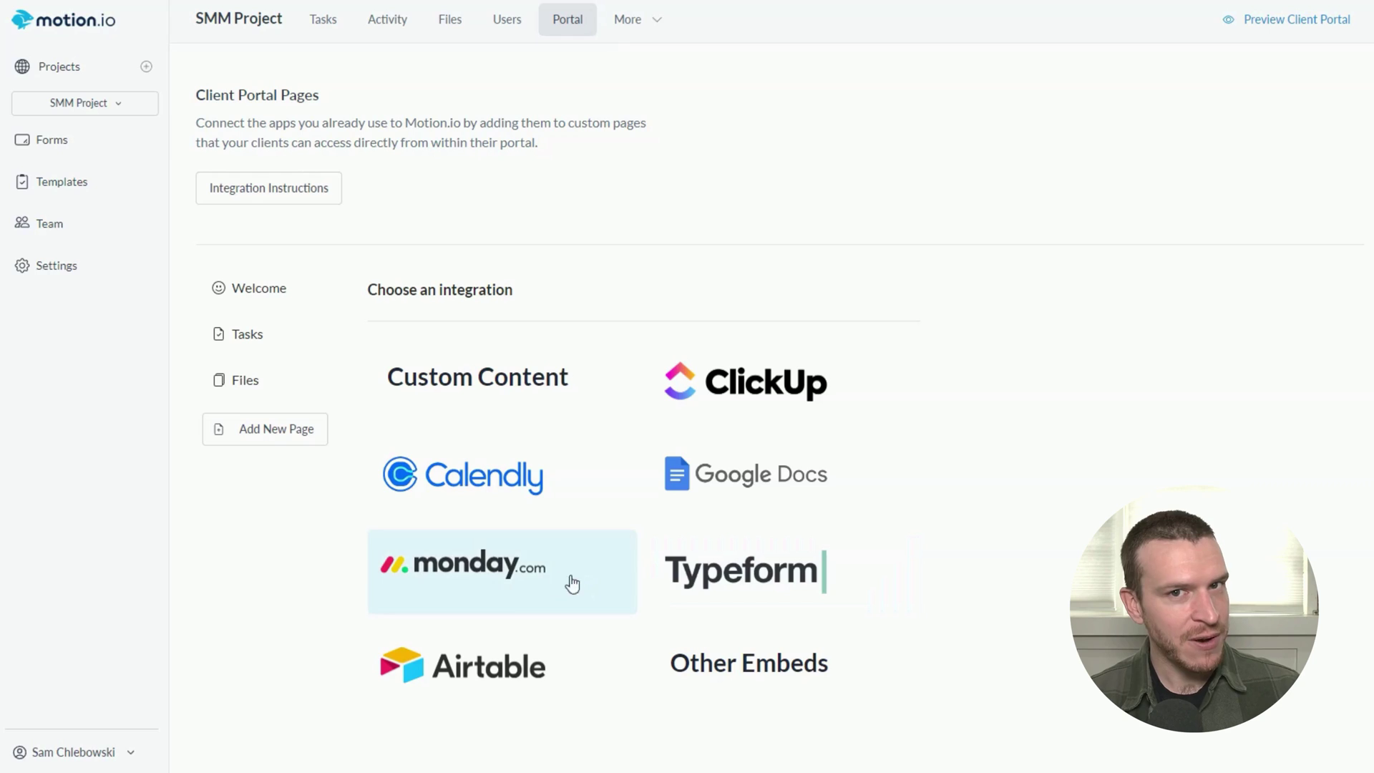
left_click(521, 655)
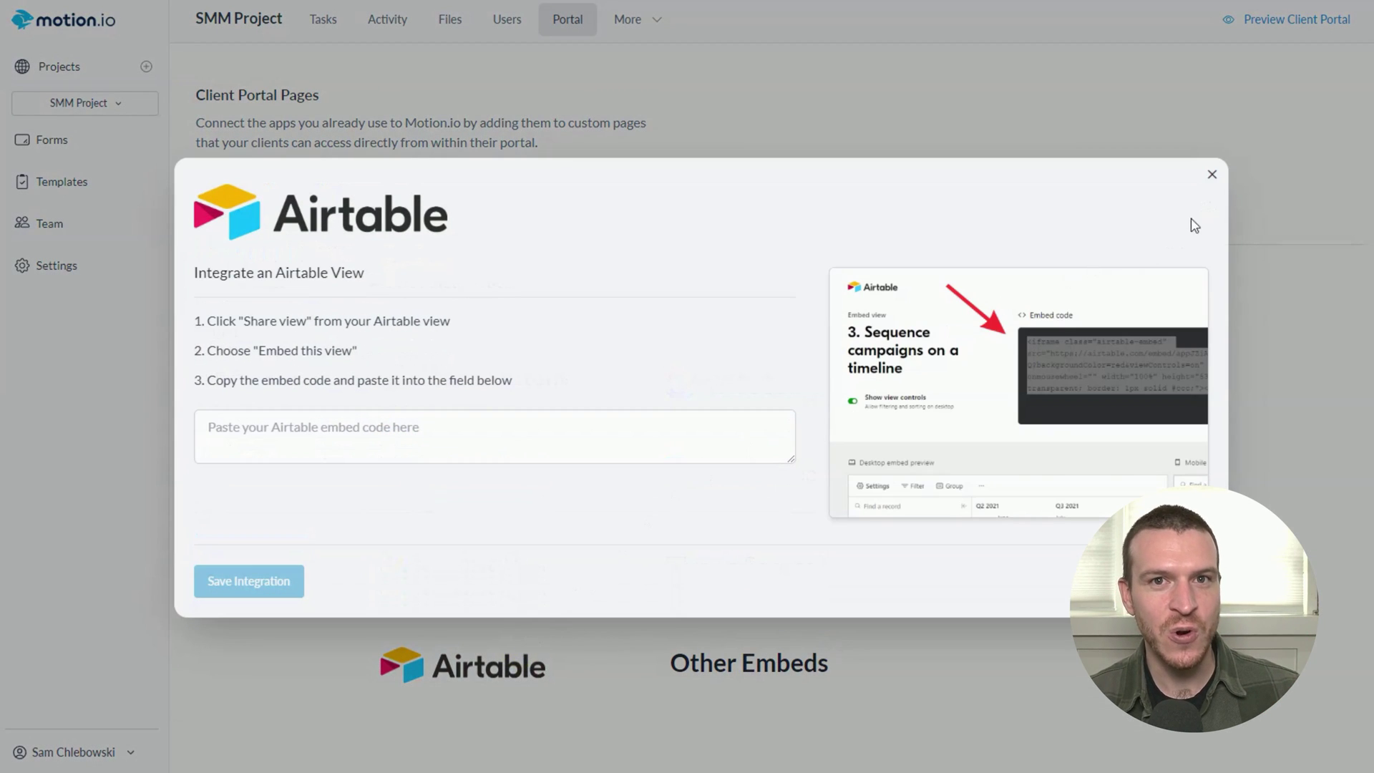
left_click(1215, 181)
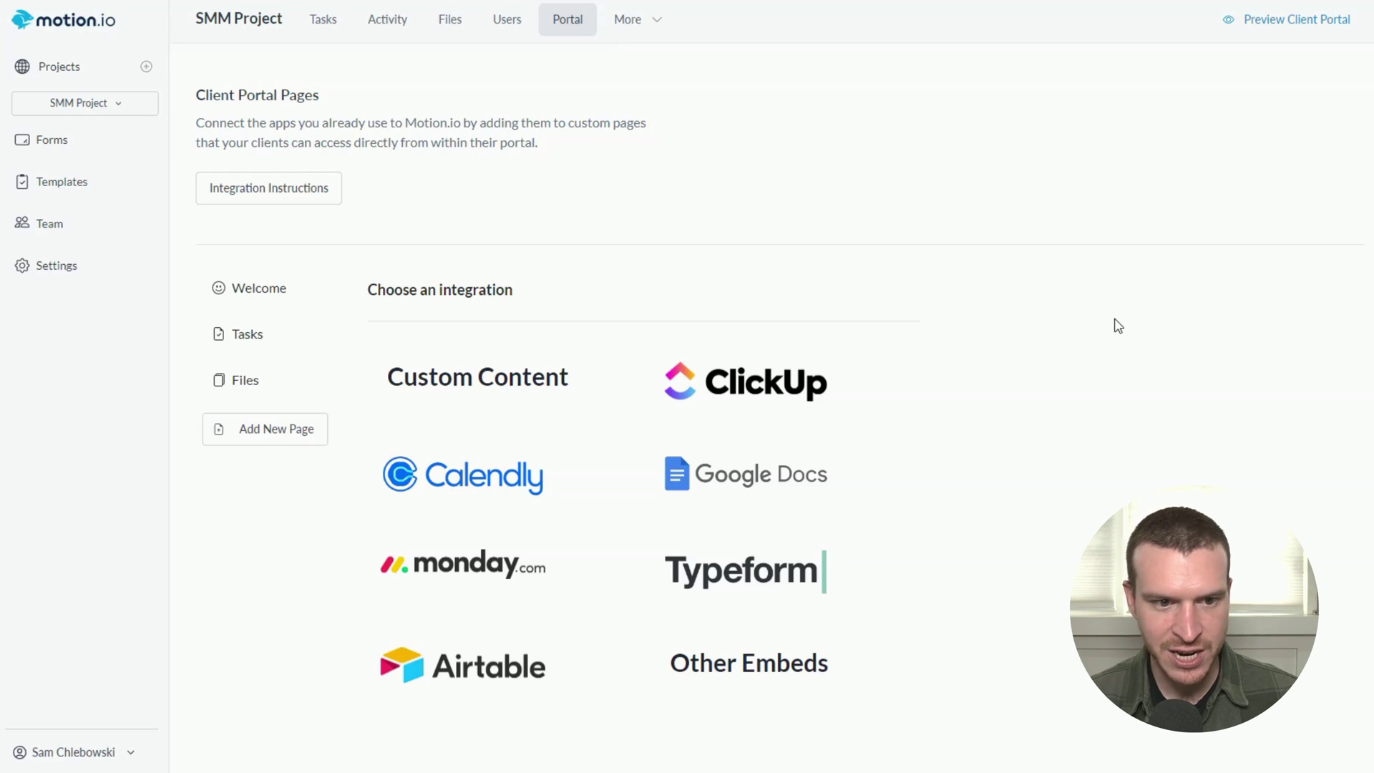
Step: Create a Custom Content page titled 'Google Data Studio' with the campaign-performance description
left_click(456, 382)
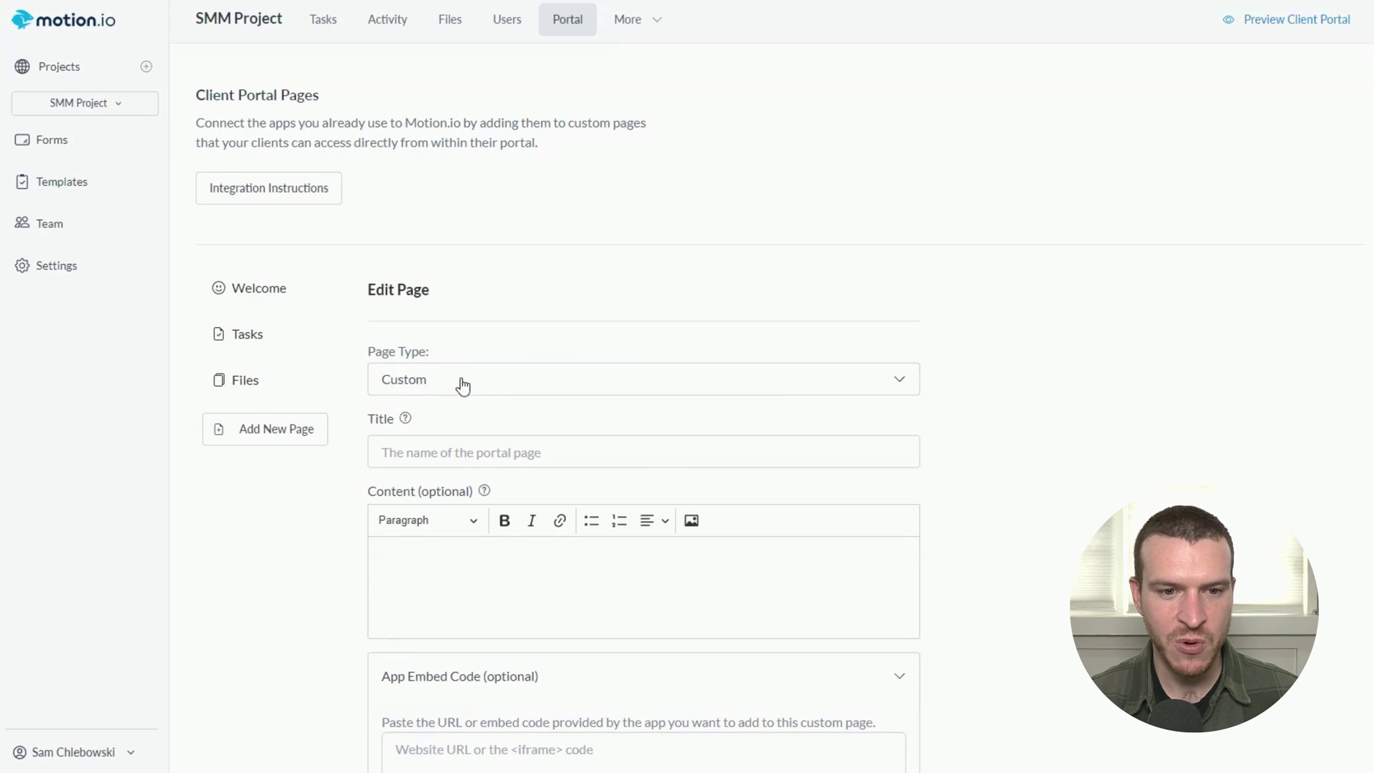
left_click(453, 455)
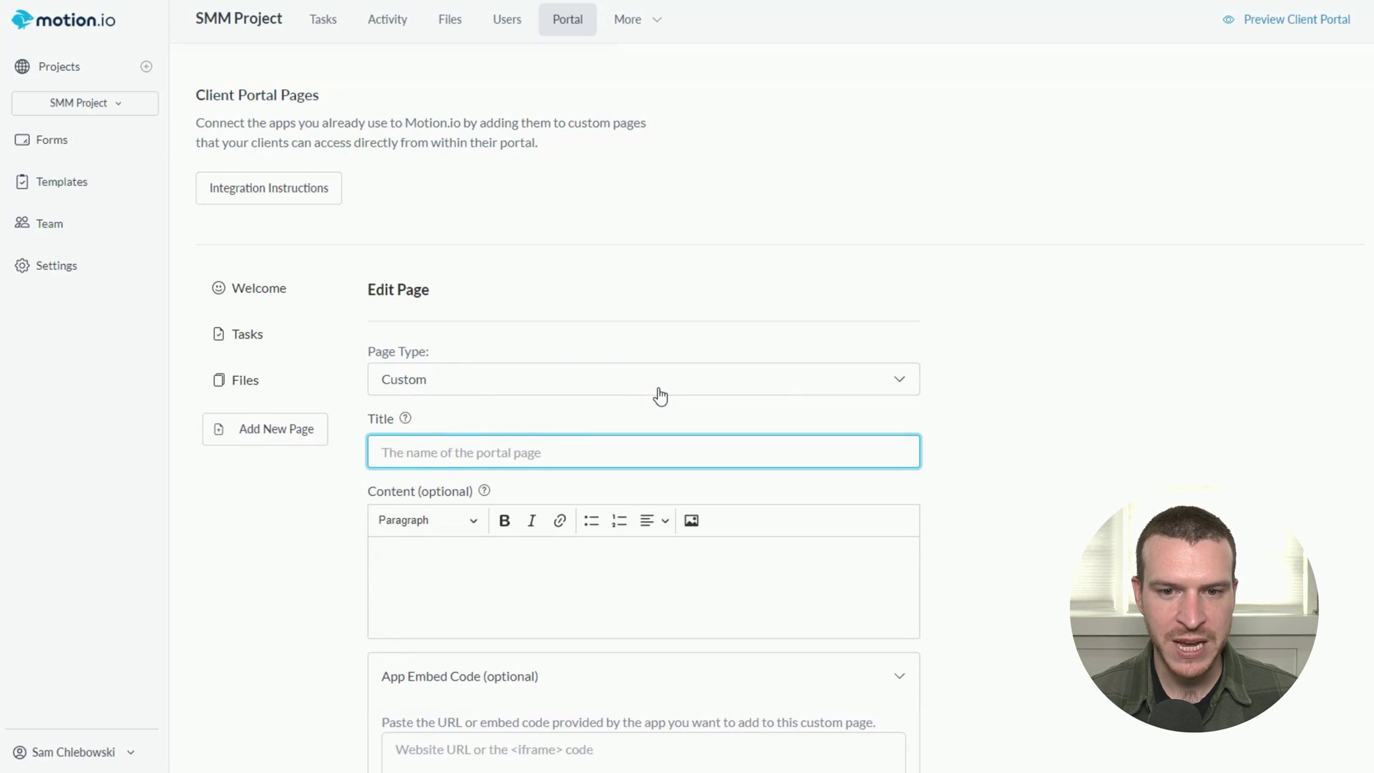
type("Google Data Studio")
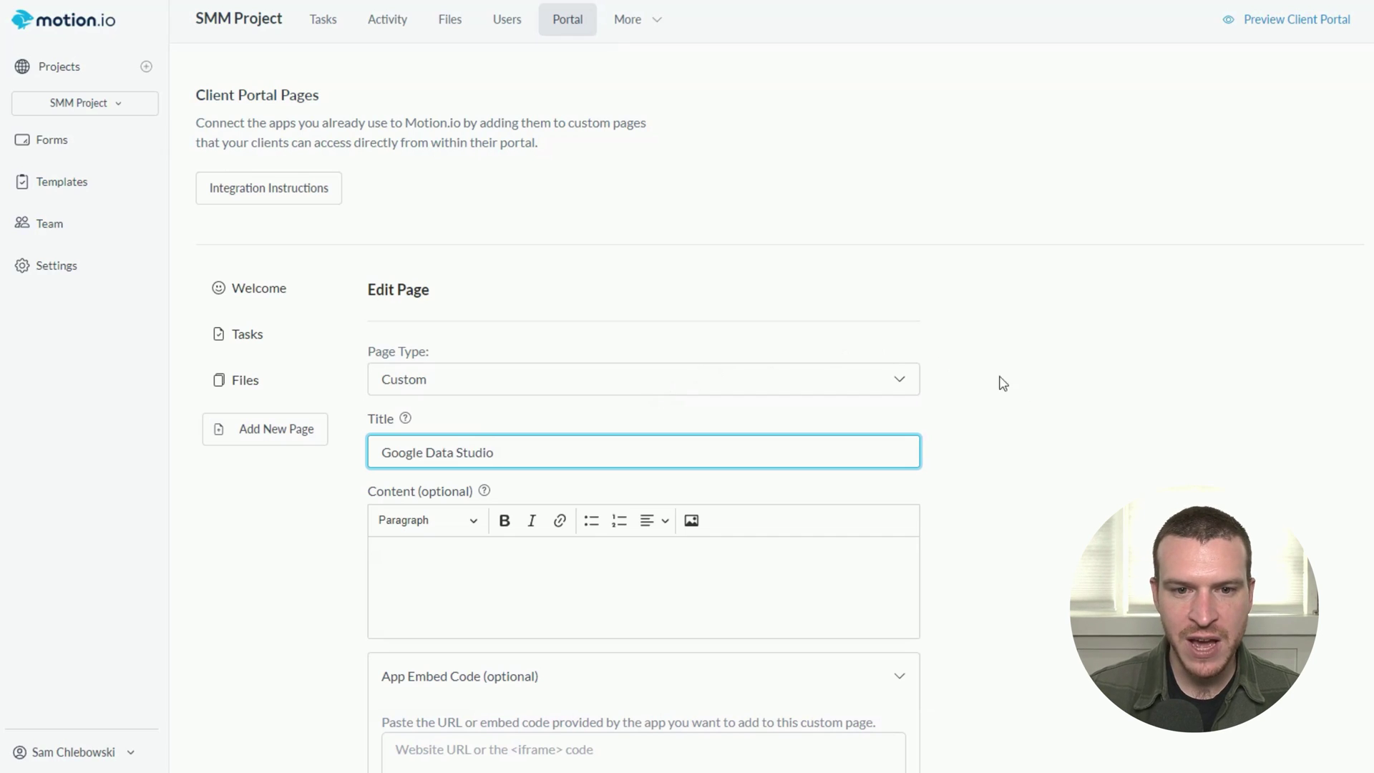
scroll(1048, 405, "down", 3)
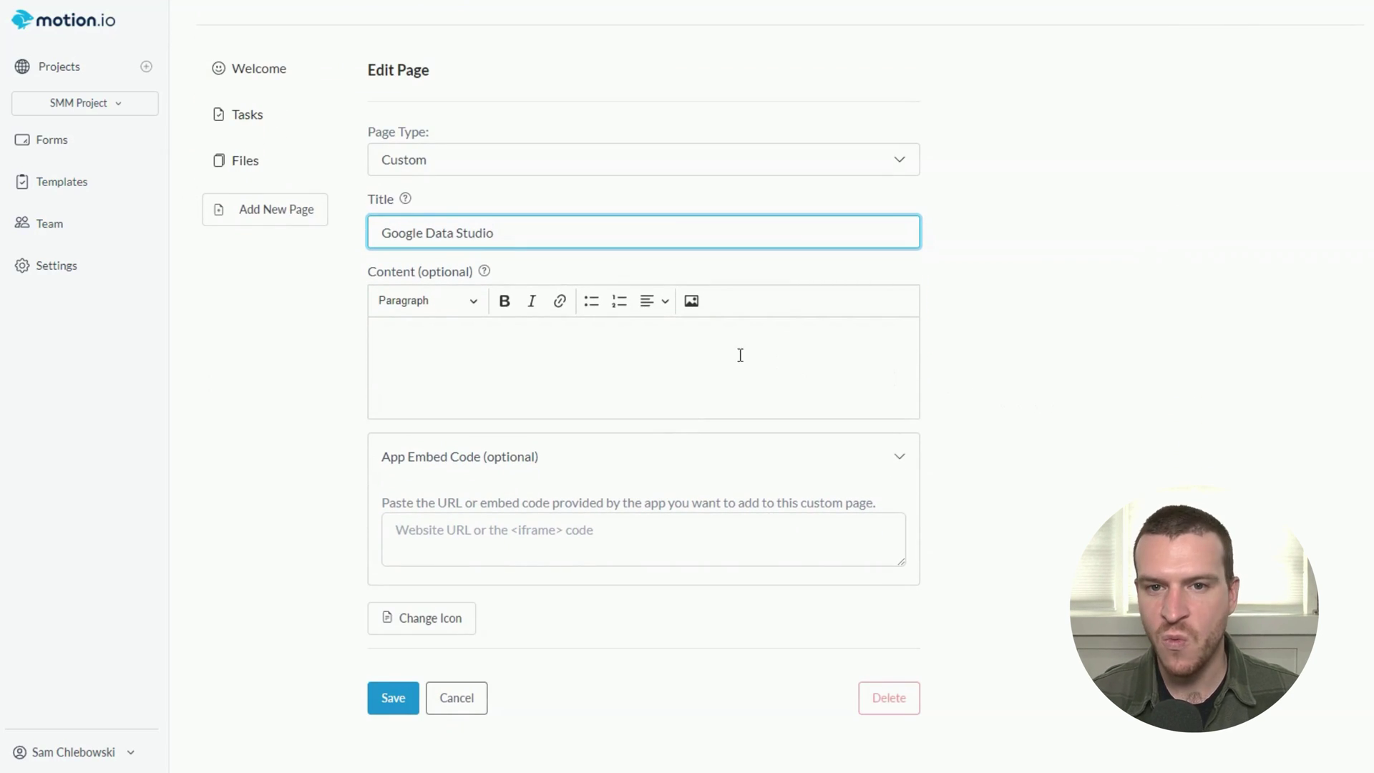
left_click(728, 357)
type("Please access this portal page at any time to review the performance of your ad campaigns and website in Google Search Console.")
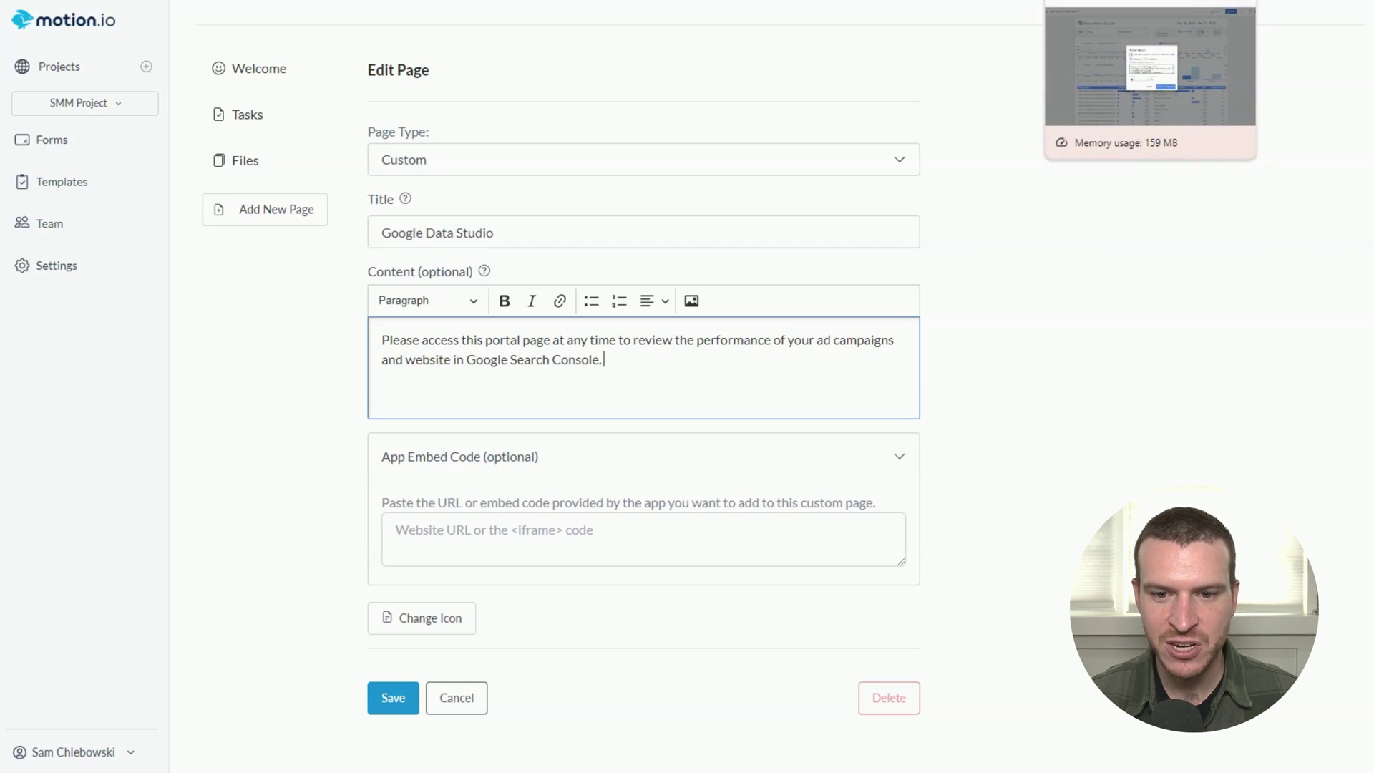
Step: Copy the Search Console report's embed code from Looker Studio
left_click(1074, 1)
left_click(654, 387)
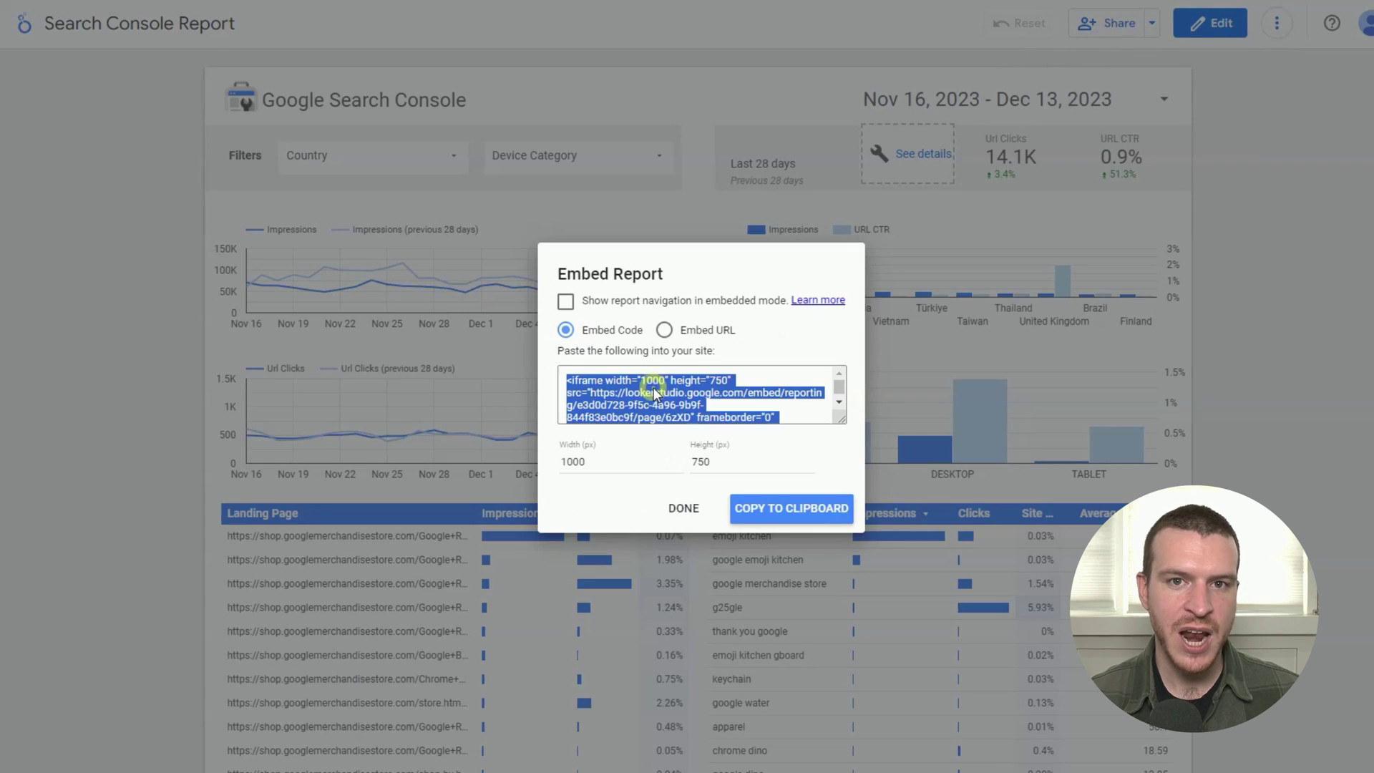
left_click(766, 510)
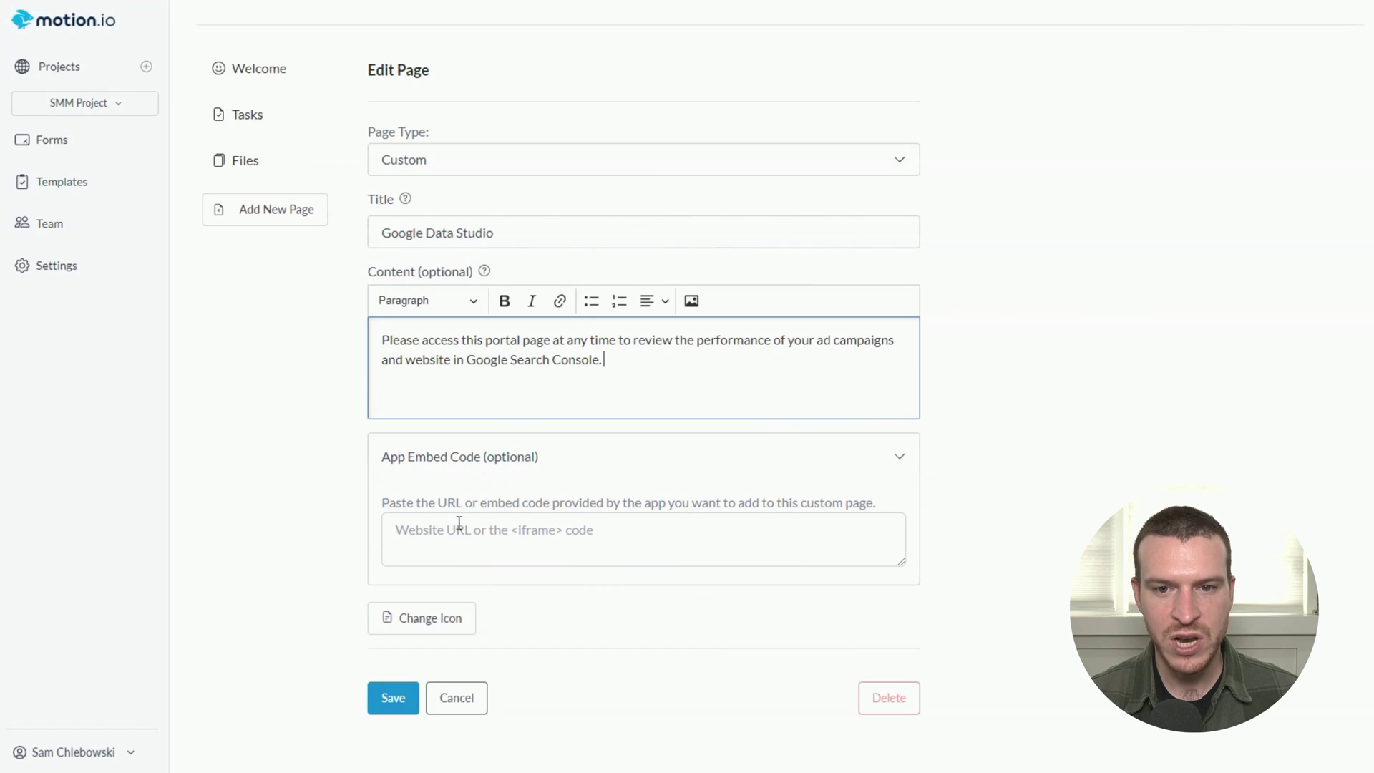
Step: Paste the Looker Studio iframe as the app embed code, set a chart icon, and save
left_click(459, 522)
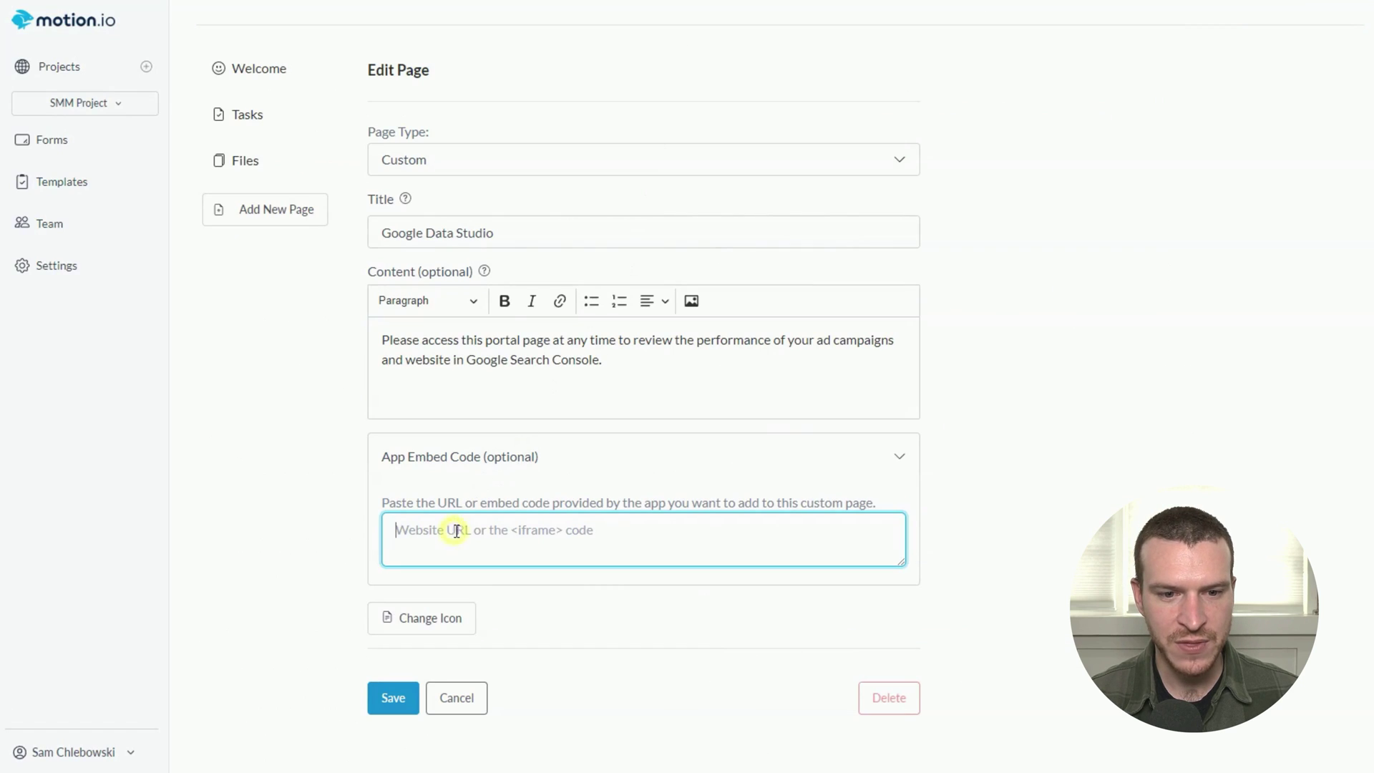
key("ctrl+v")
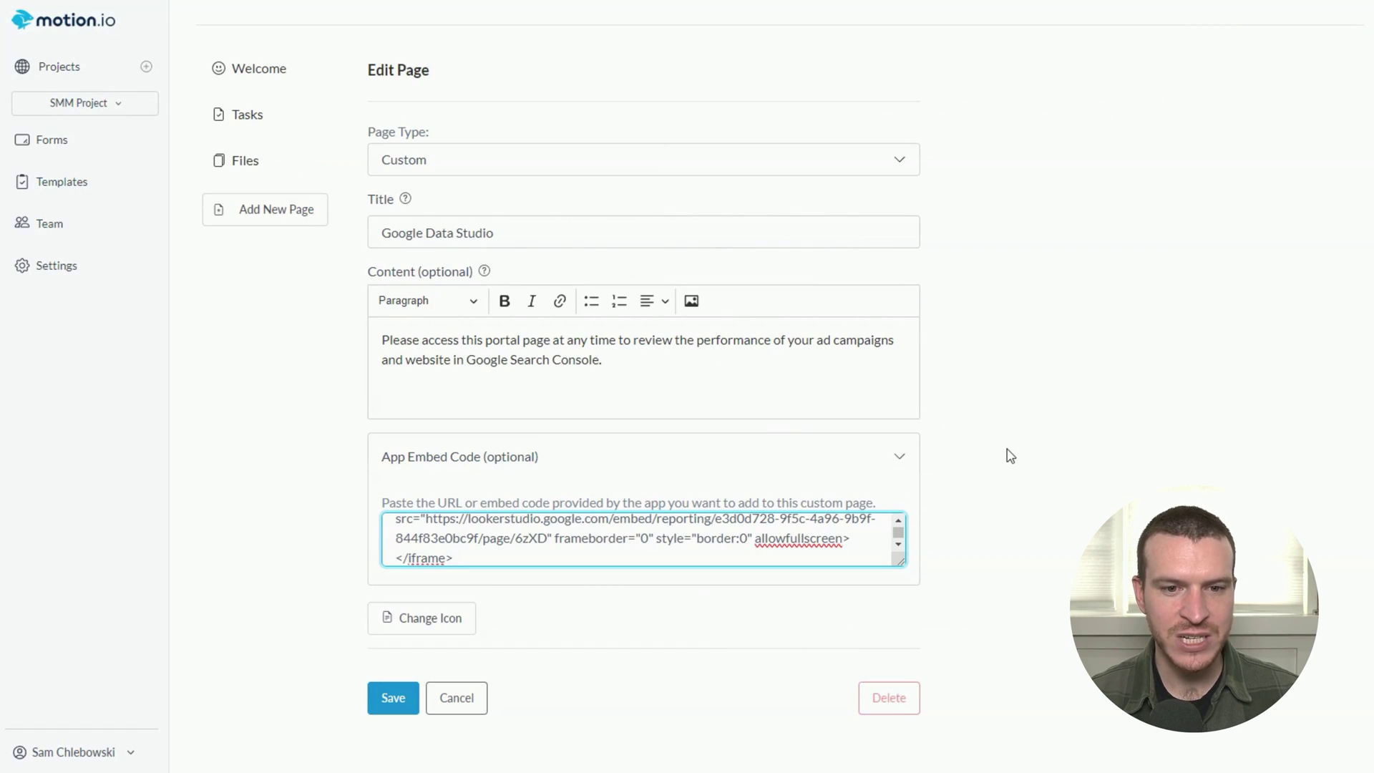
left_click(423, 618)
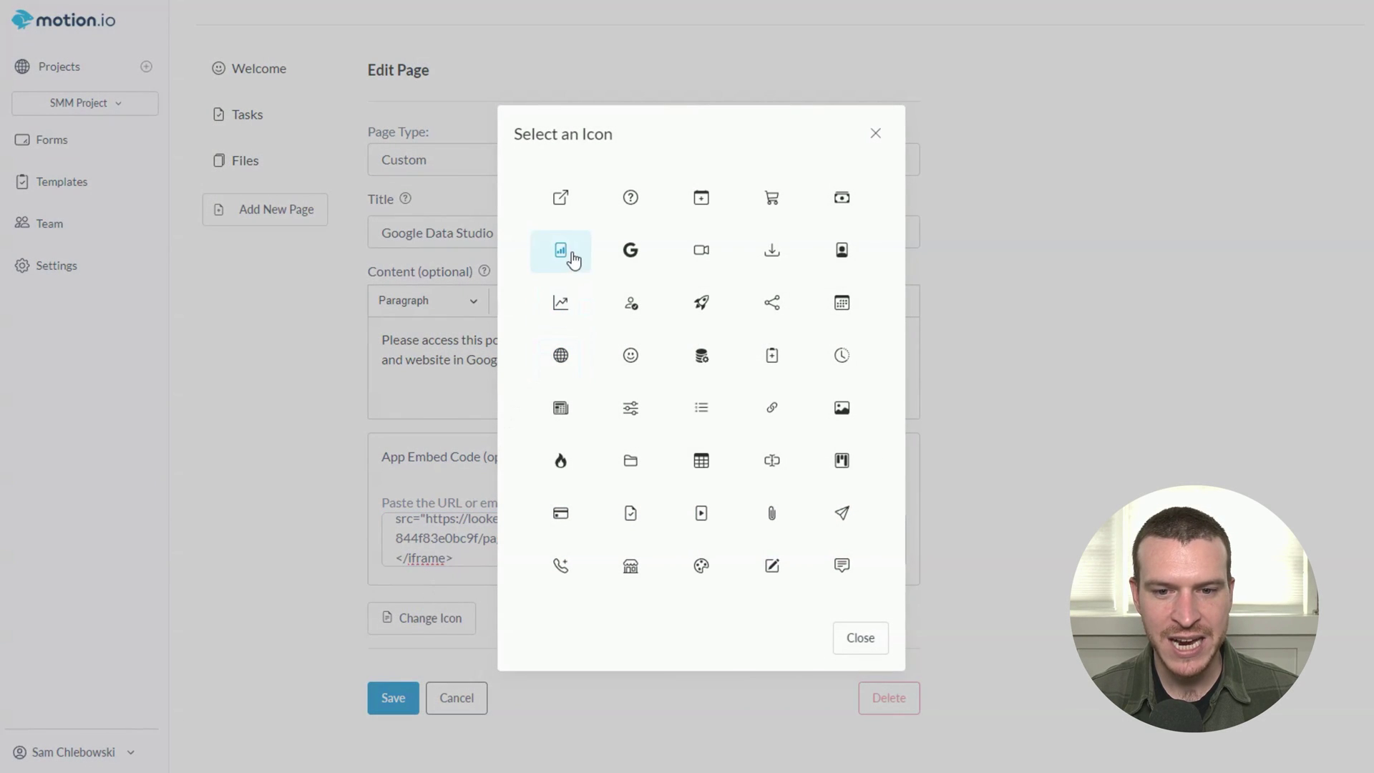
left_click(573, 260)
left_click(398, 705)
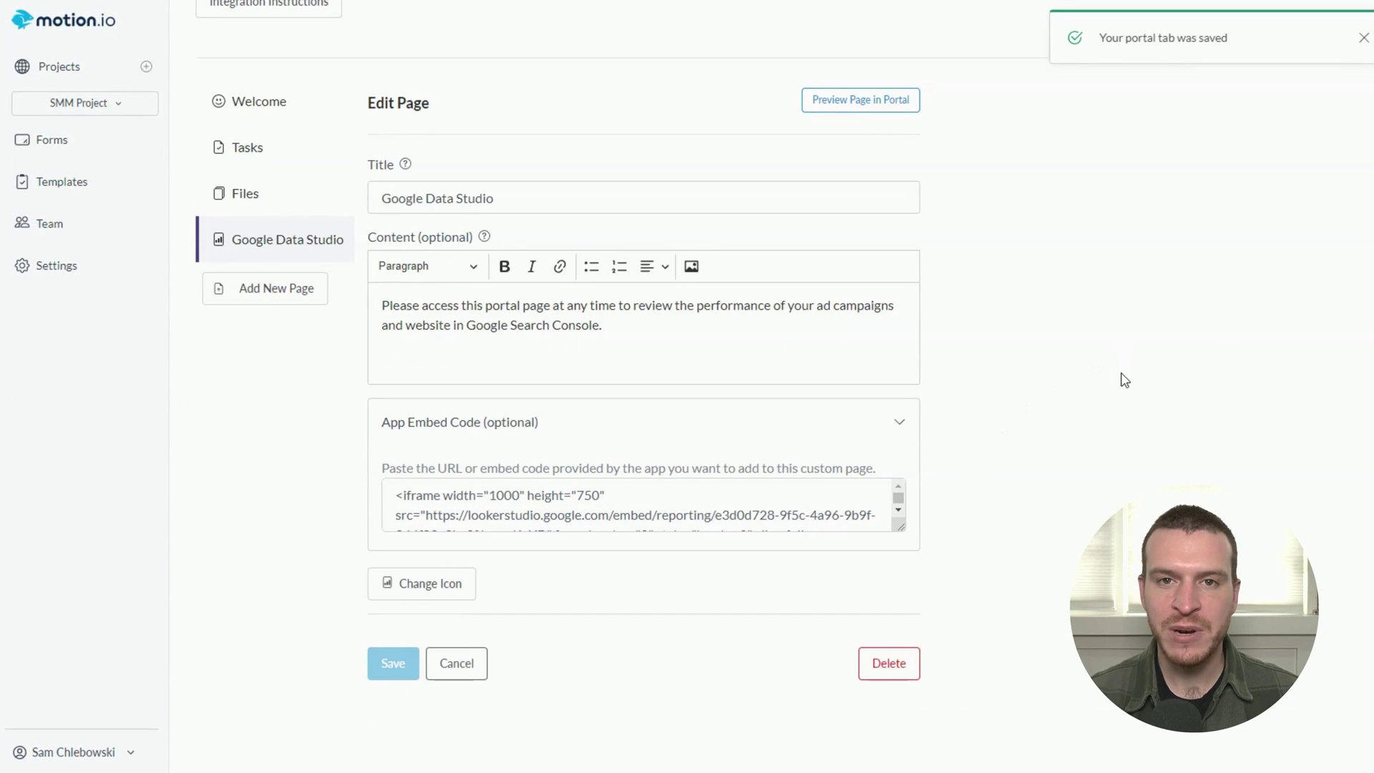
scroll(1222, 403, "up", 3)
Step: Preview the client portal's Google Data Studio page showing the Search Console report
left_click(1363, 37)
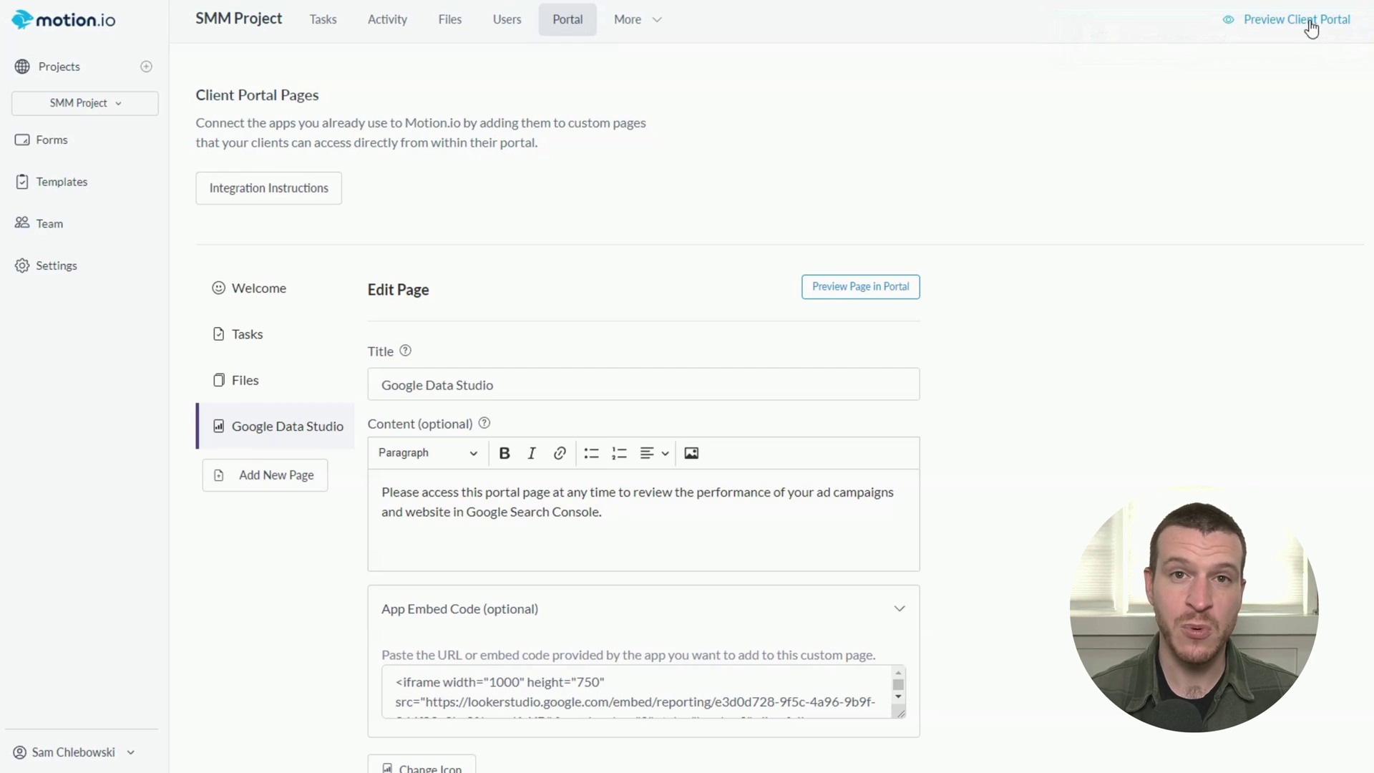
left_click(1327, 20)
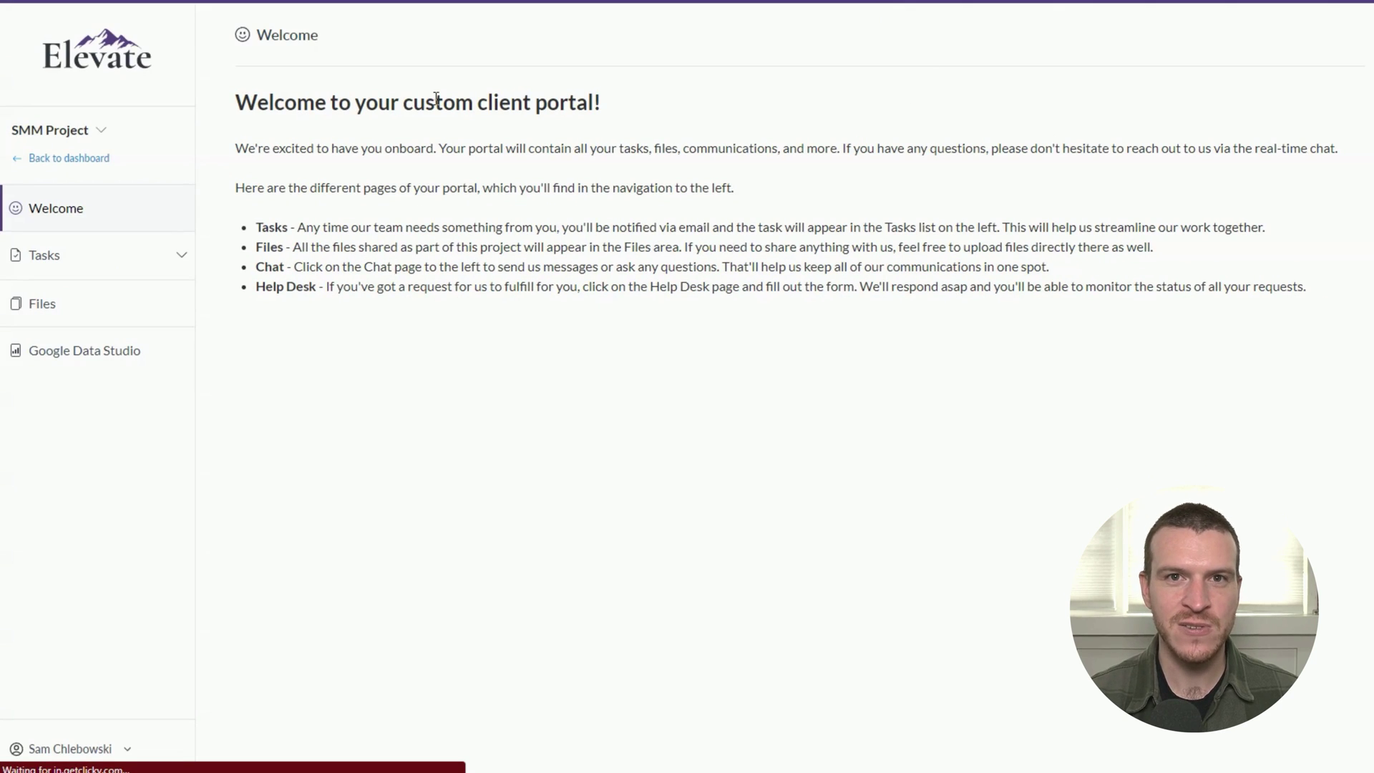
left_click(78, 358)
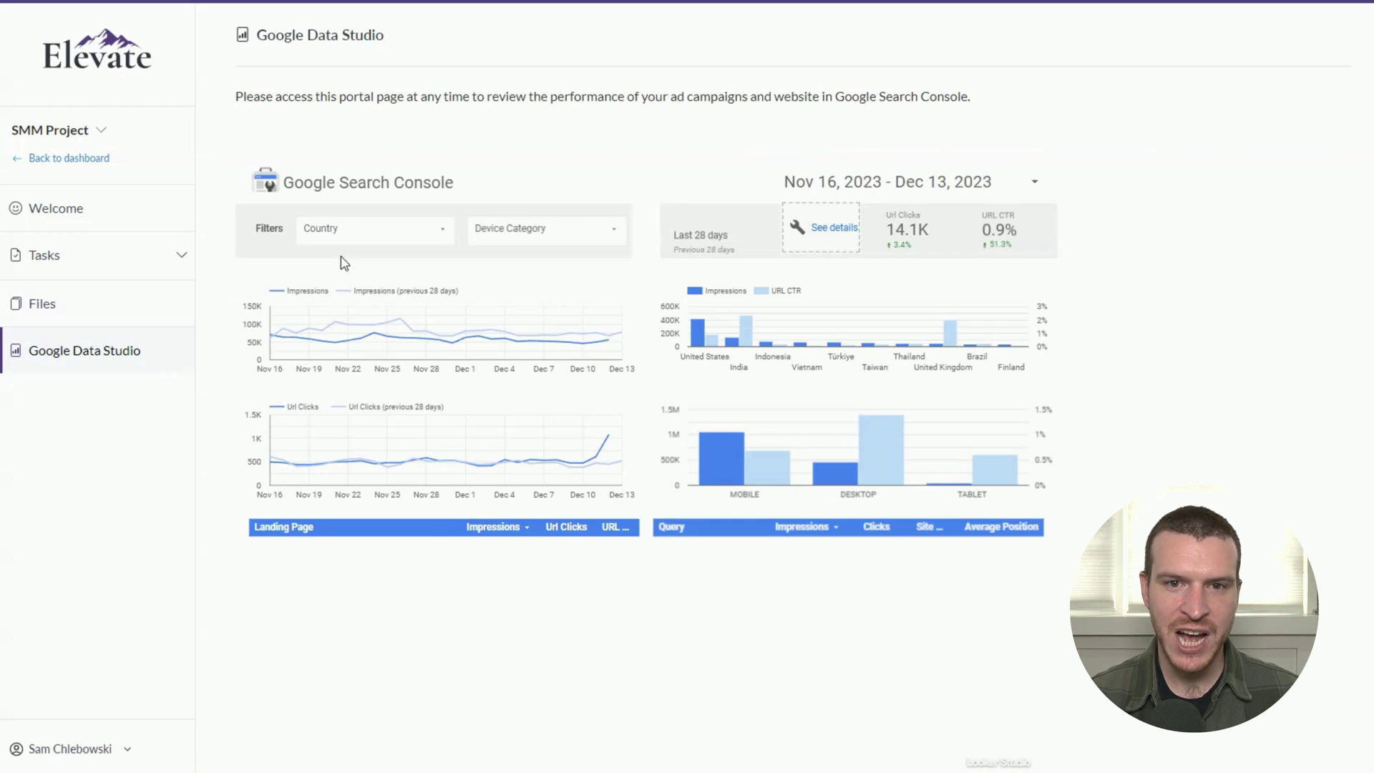